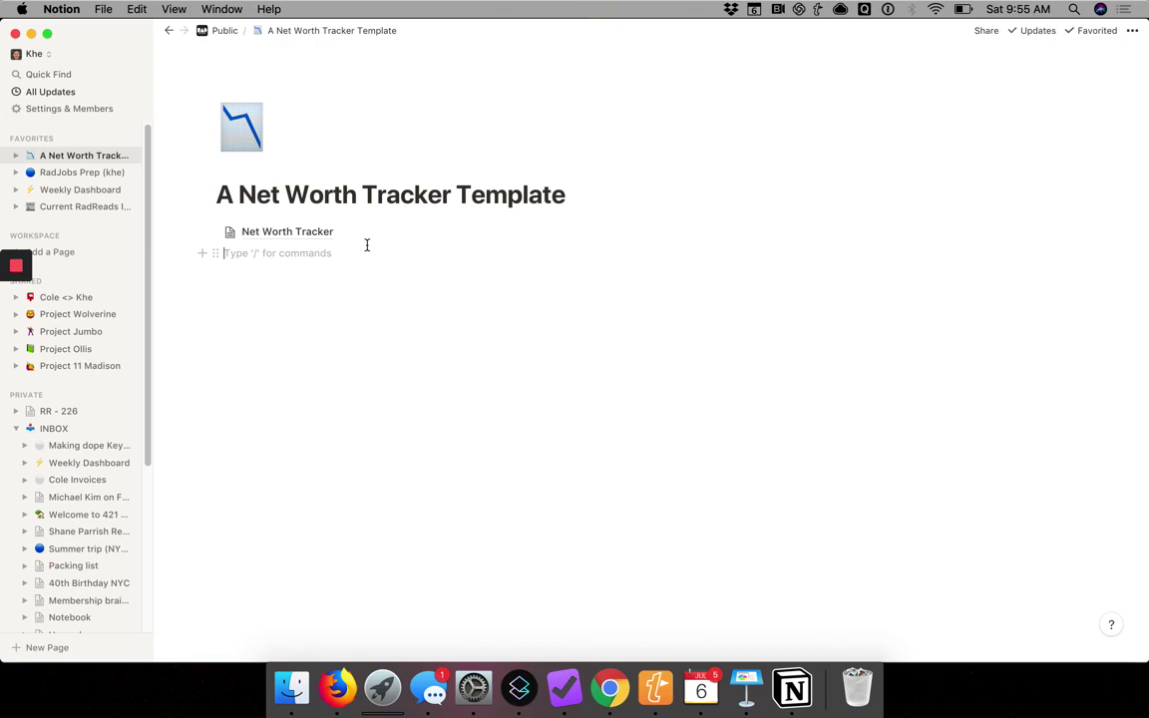
- Insert a Table – Full Page block and title it 'Underlying assets'
left_click(201, 254)
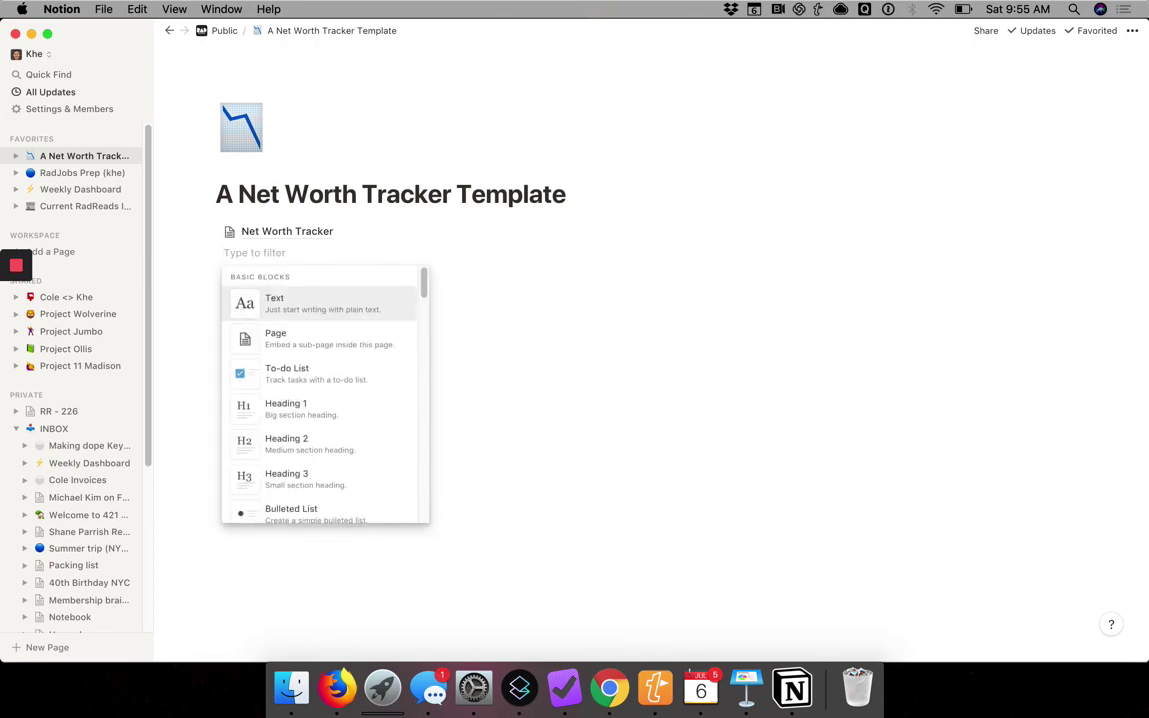
type("table")
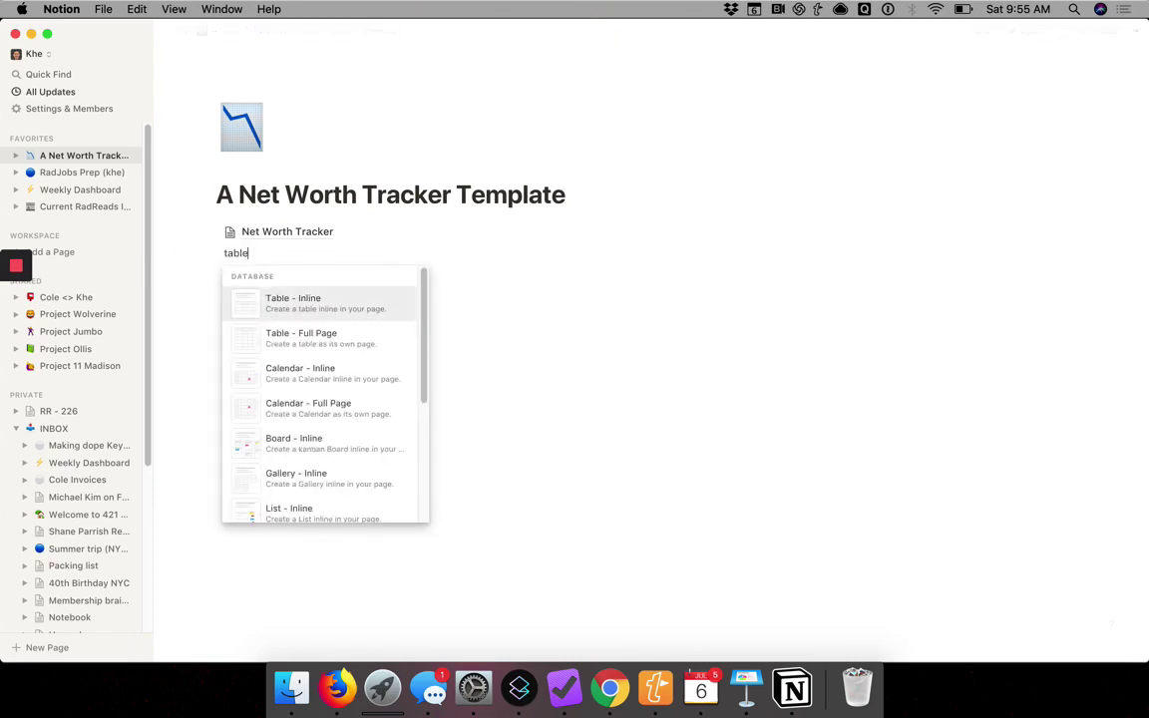
left_click(321, 343)
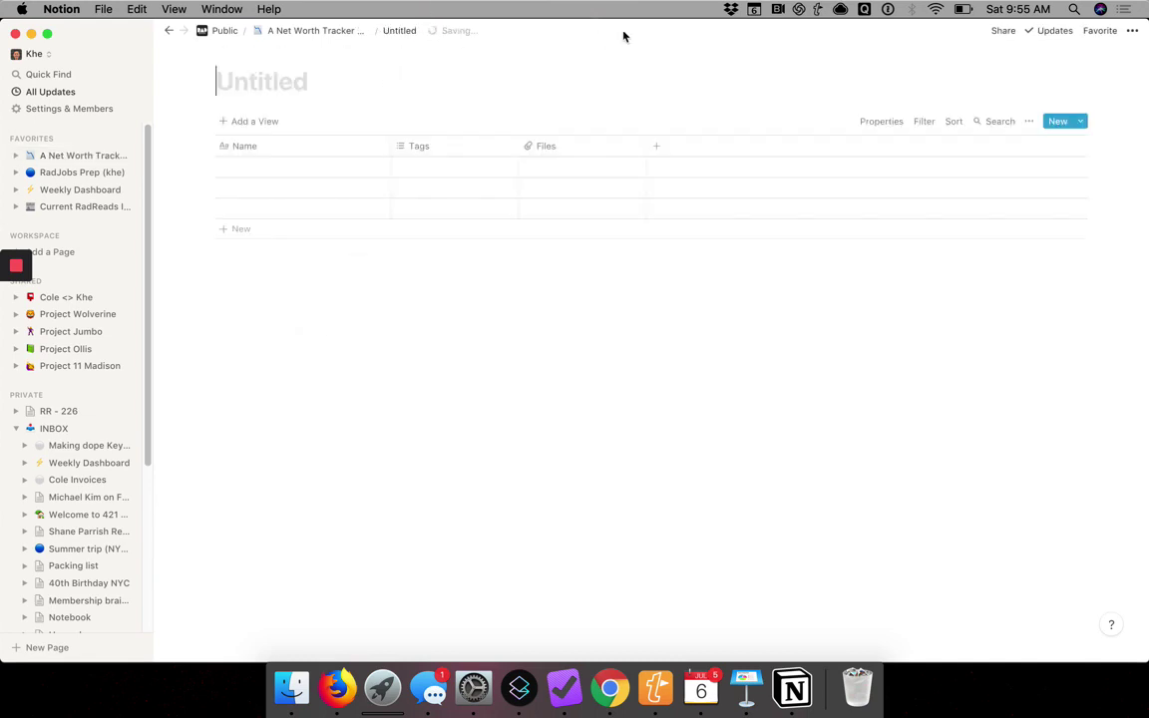
type("U")
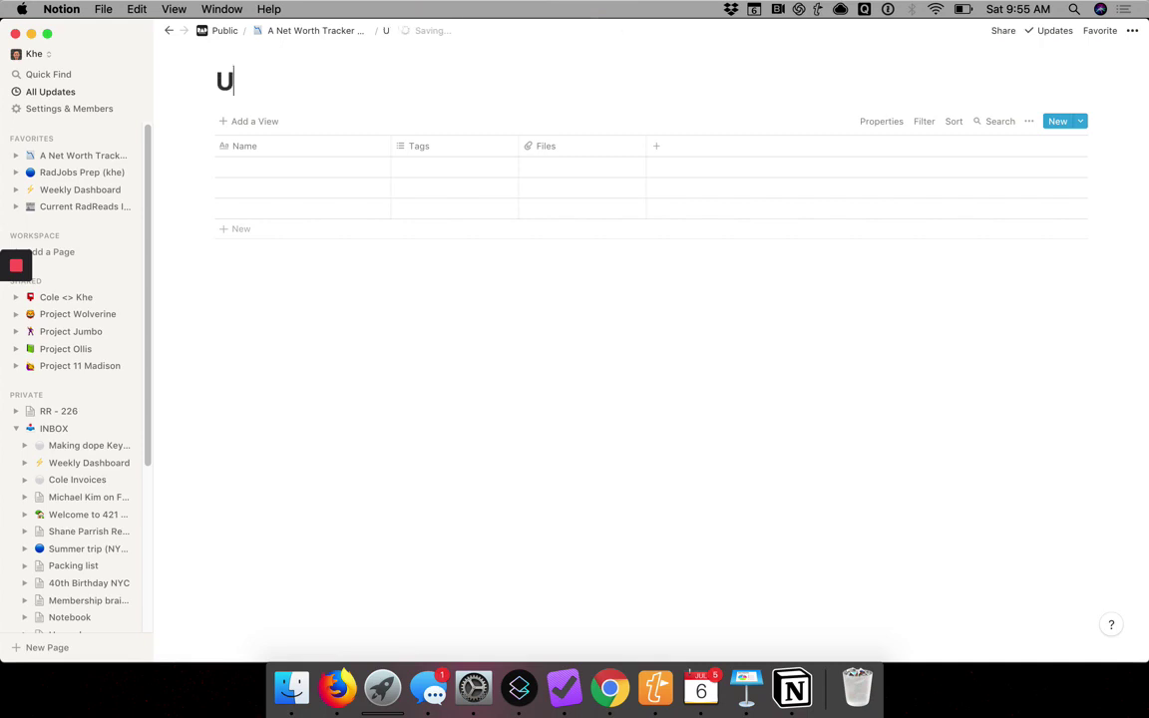
type("nderlying ")
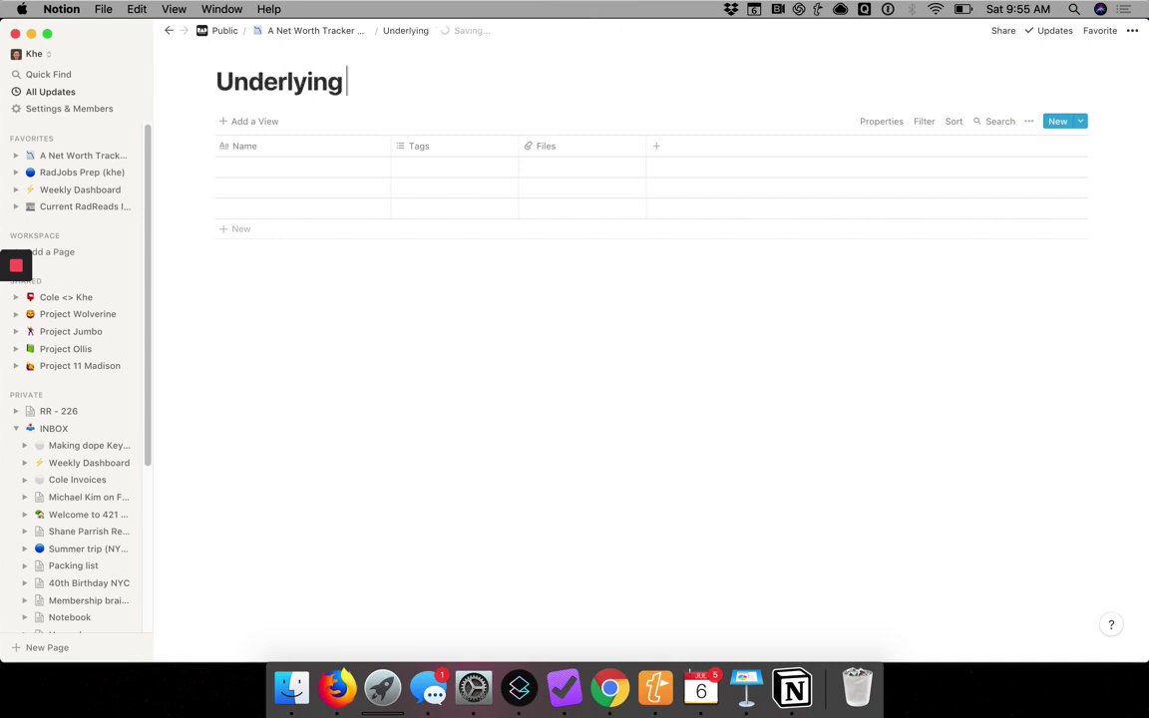
type("assets")
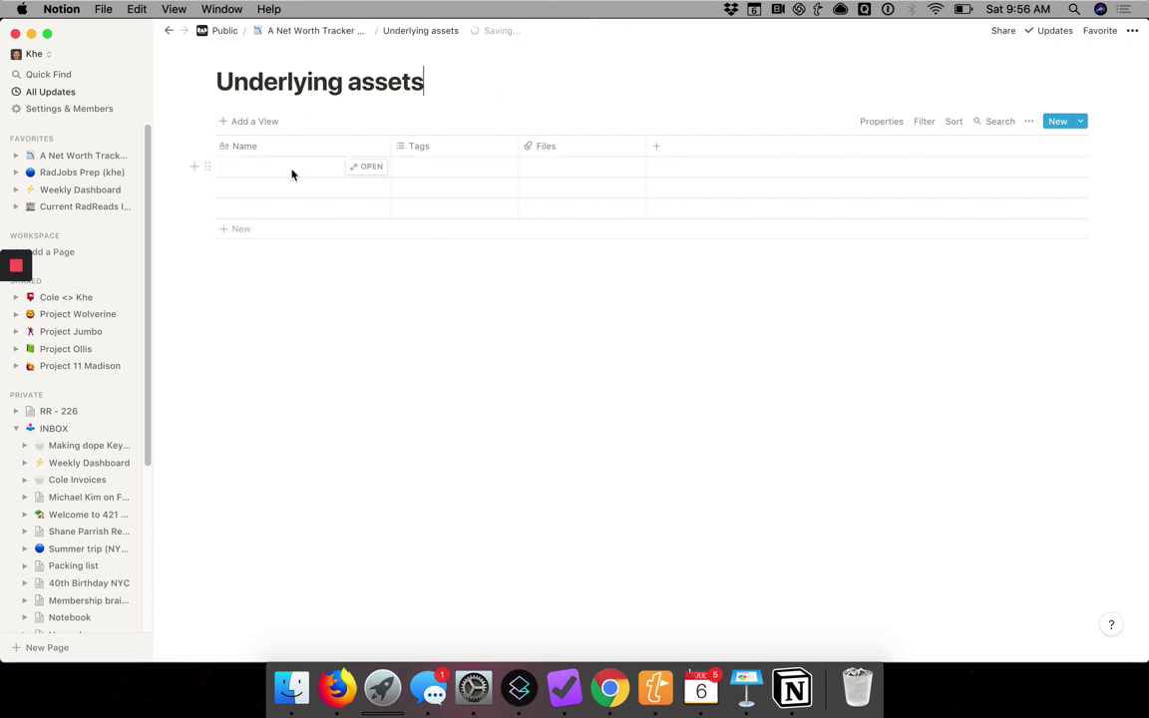
- Rename the Name column to 'Asset type'
left_click(247, 149)
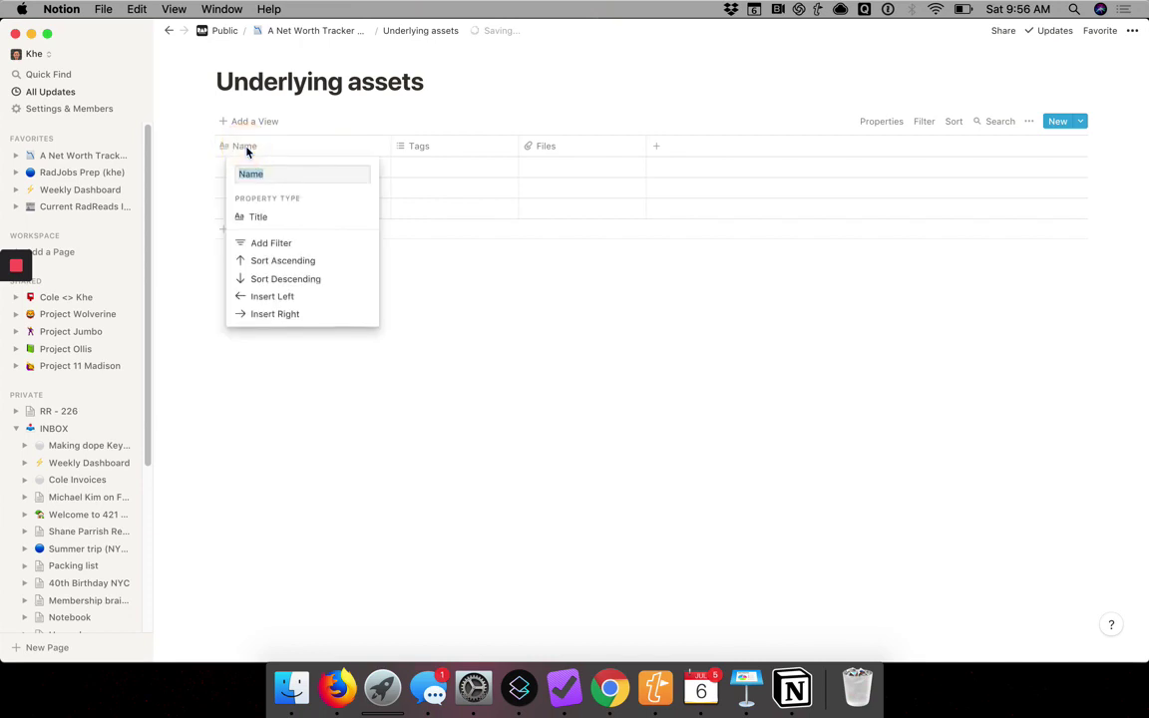
type("Asset type")
key("Return")
- Enter the rows Equities, Bonds, Cash, Balanced and Privates under Asset type
left_click(293, 171)
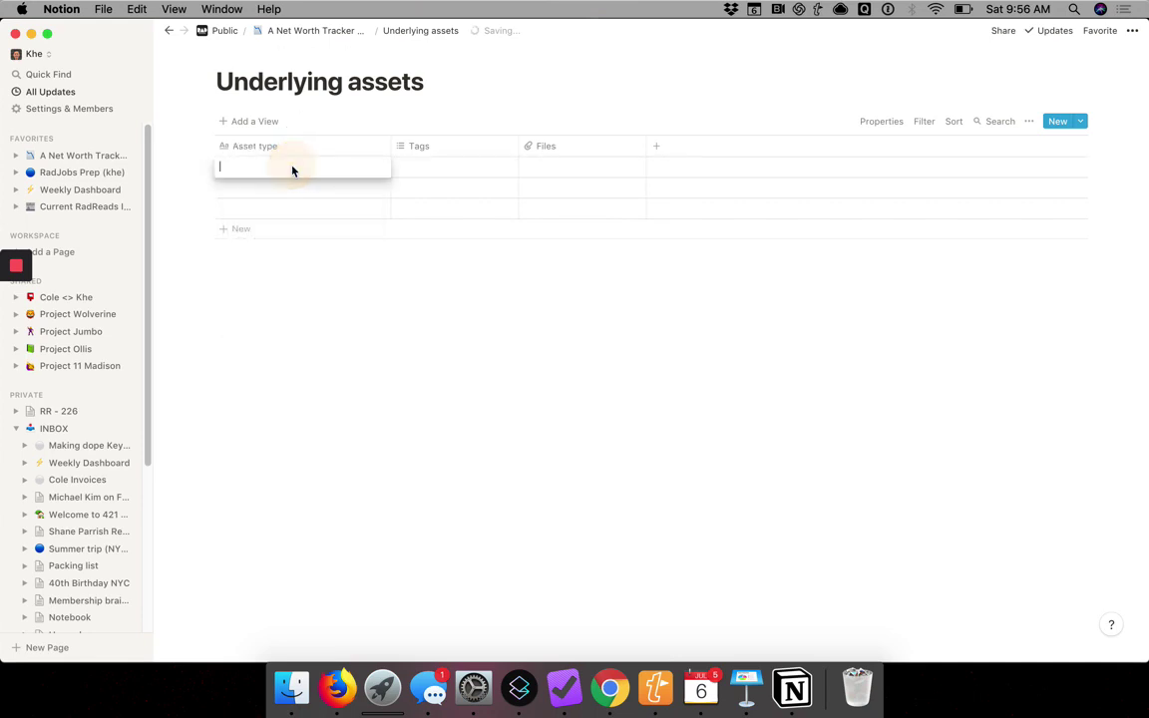
type("Equities")
key("Return")
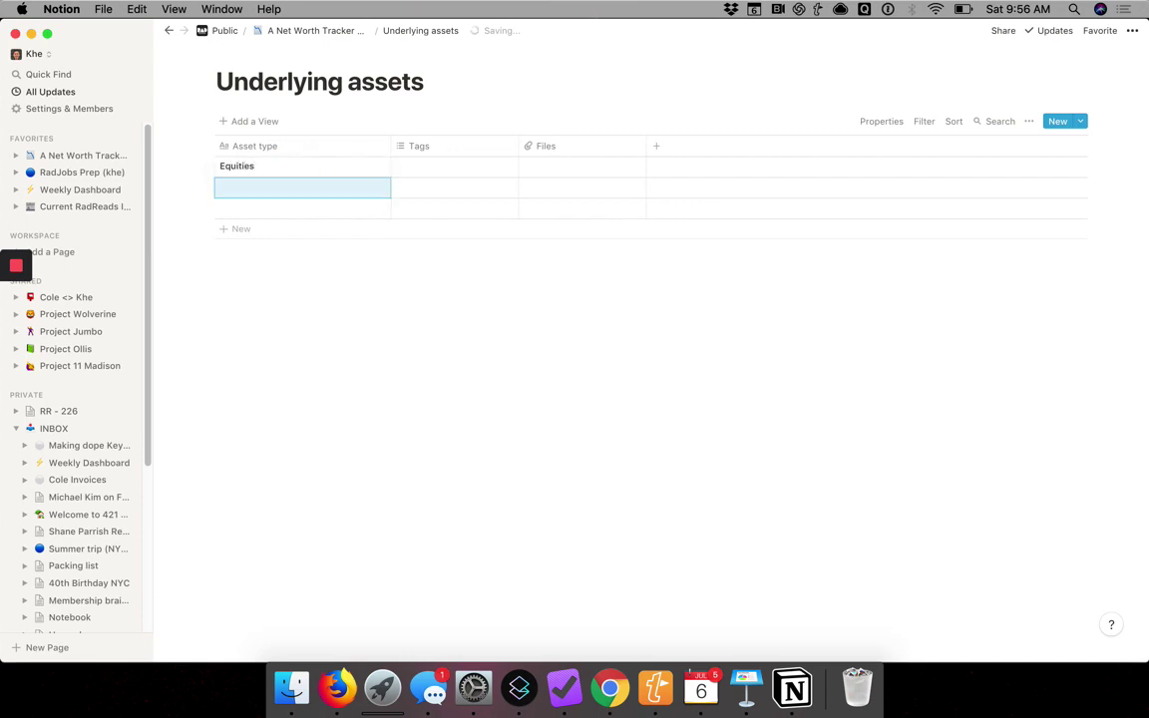
type("Bonds")
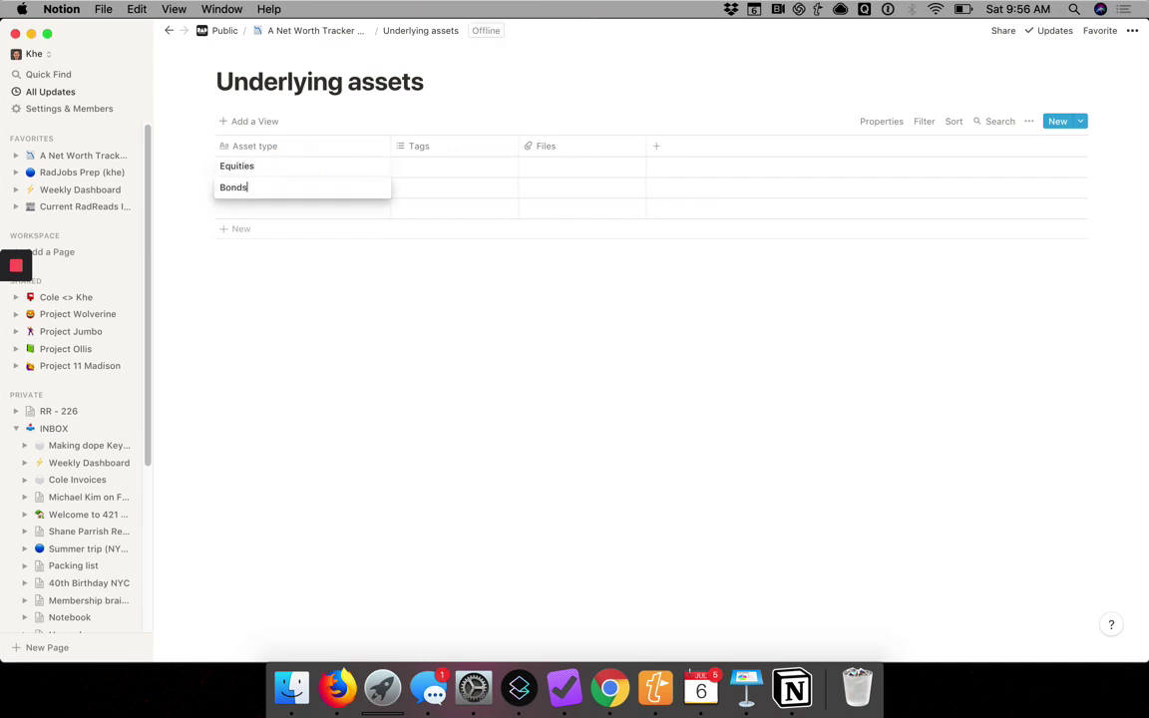
key("Return")
type("Cash")
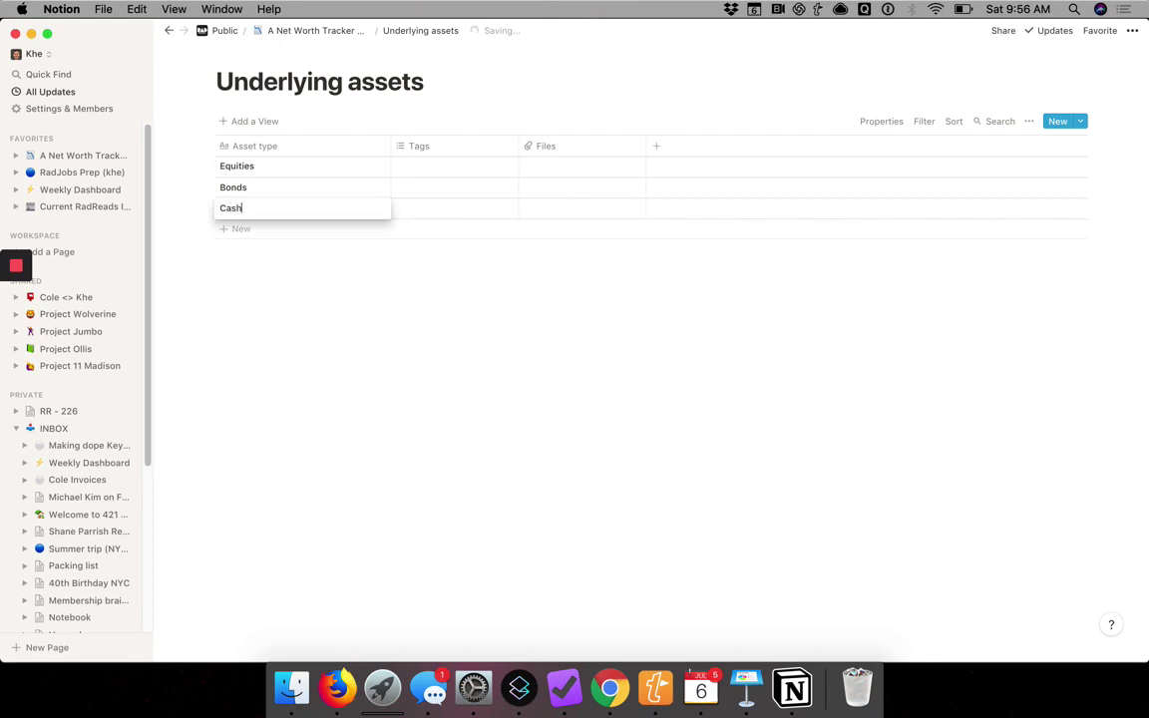
key("Return")
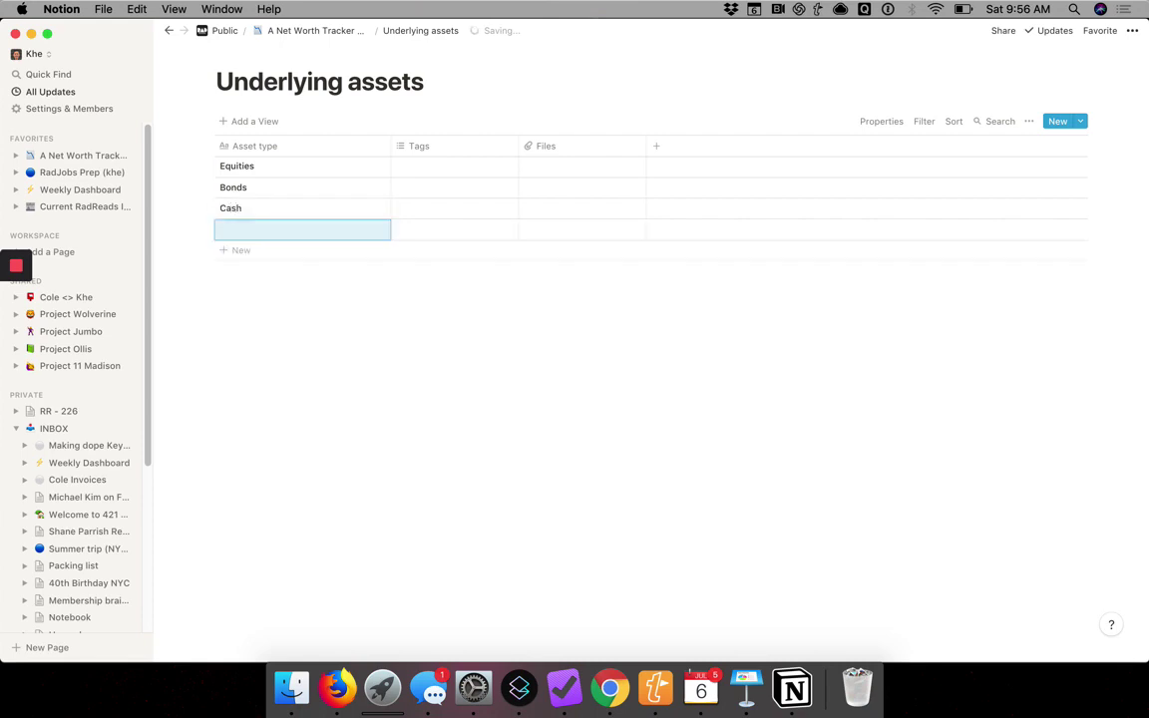
type("Bala")
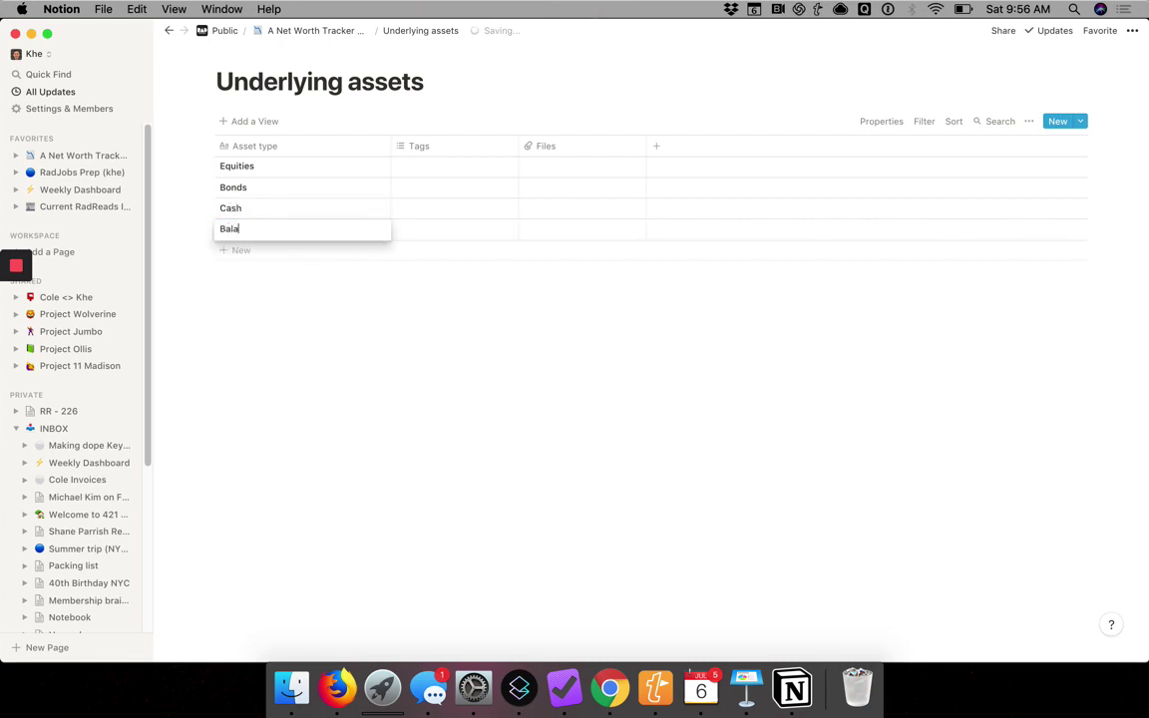
type("nced")
key("Return")
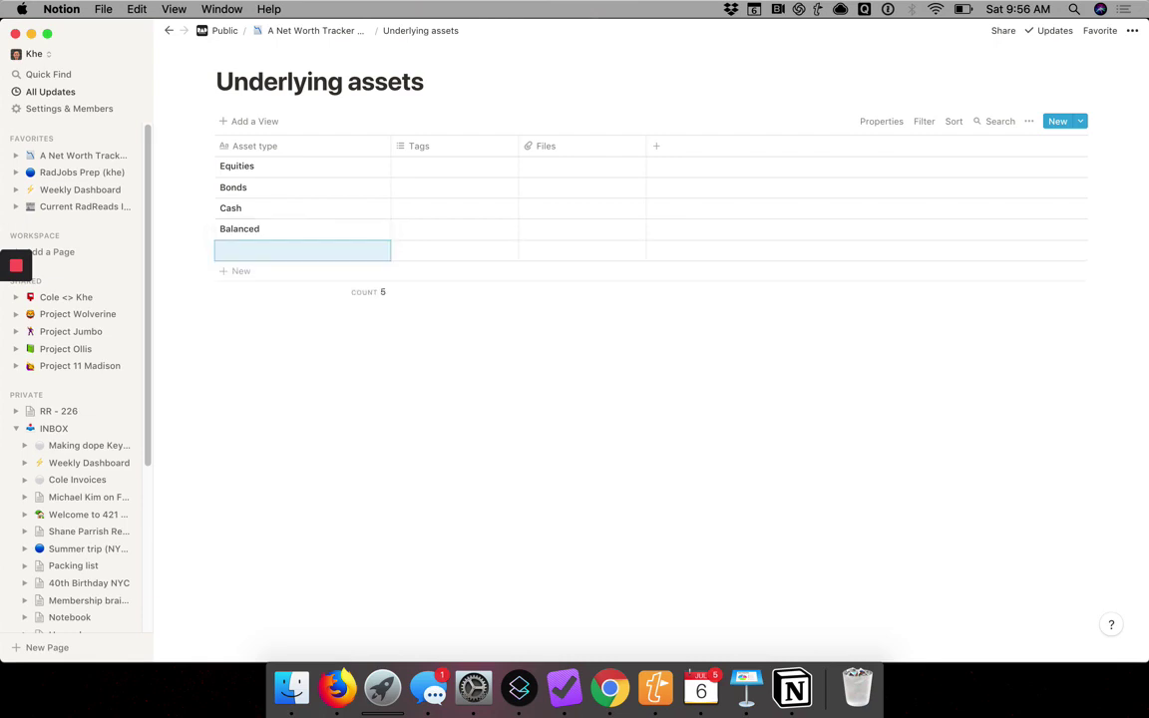
type("Private")
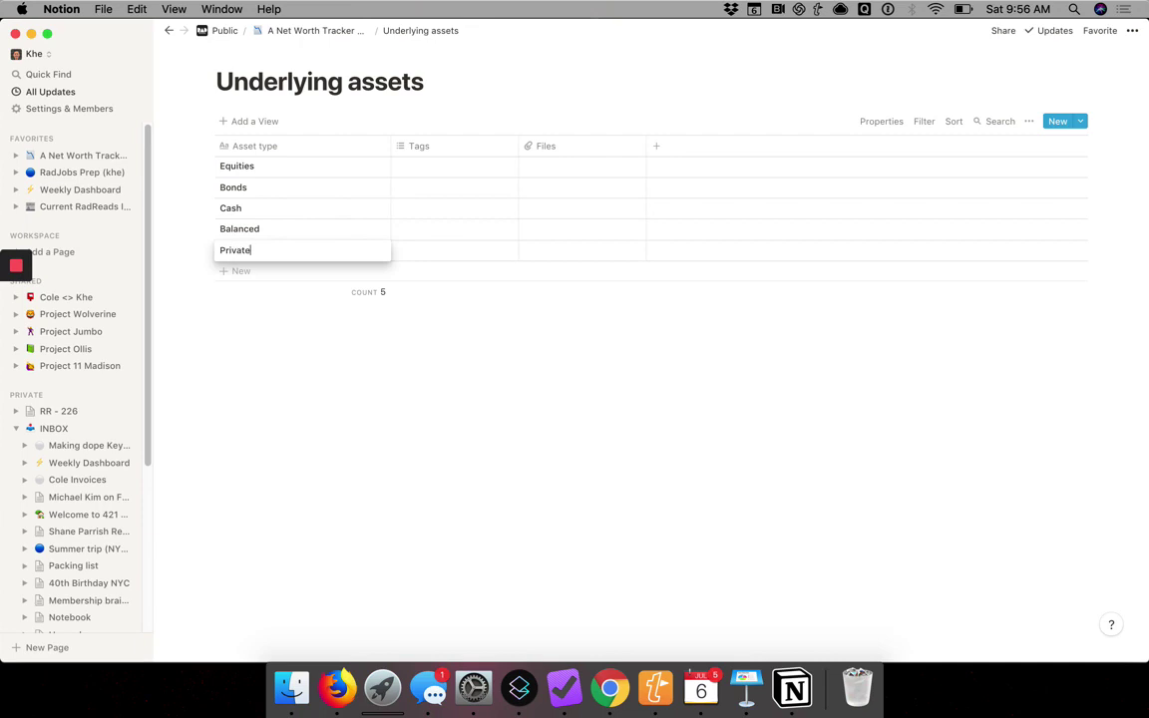
type("s")
key("Return")
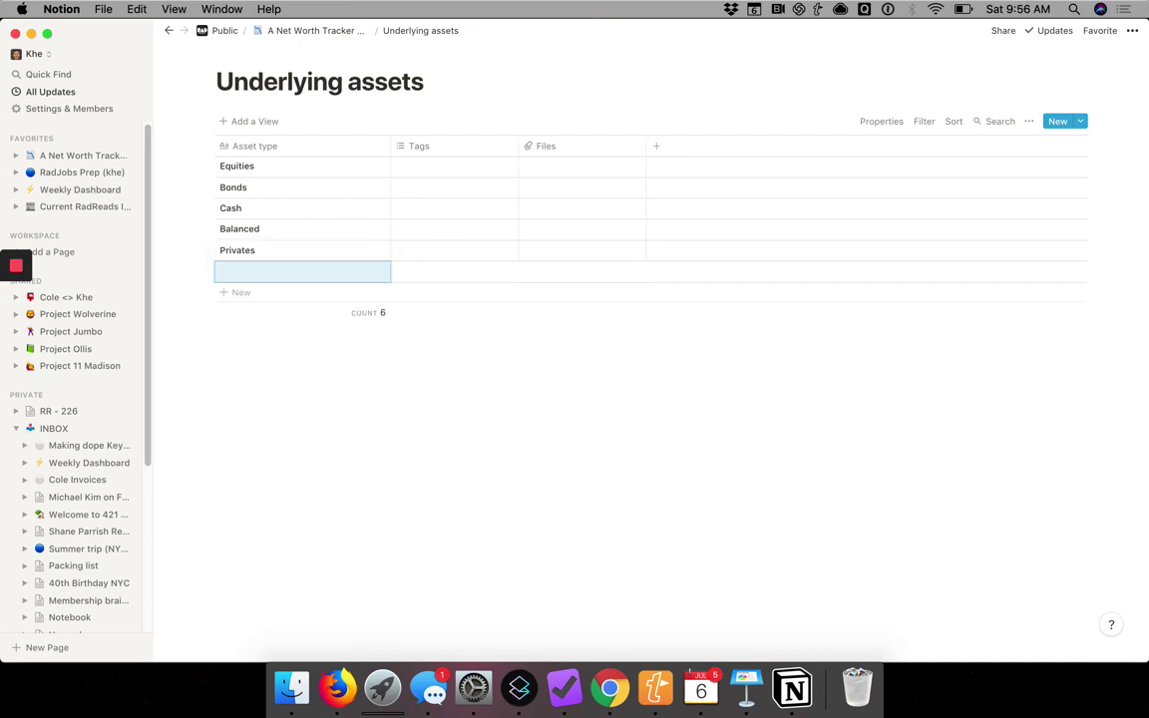
- Convert the Tags column to a Number property named 'Expected Return' formatted as Percent
left_click(446, 150)
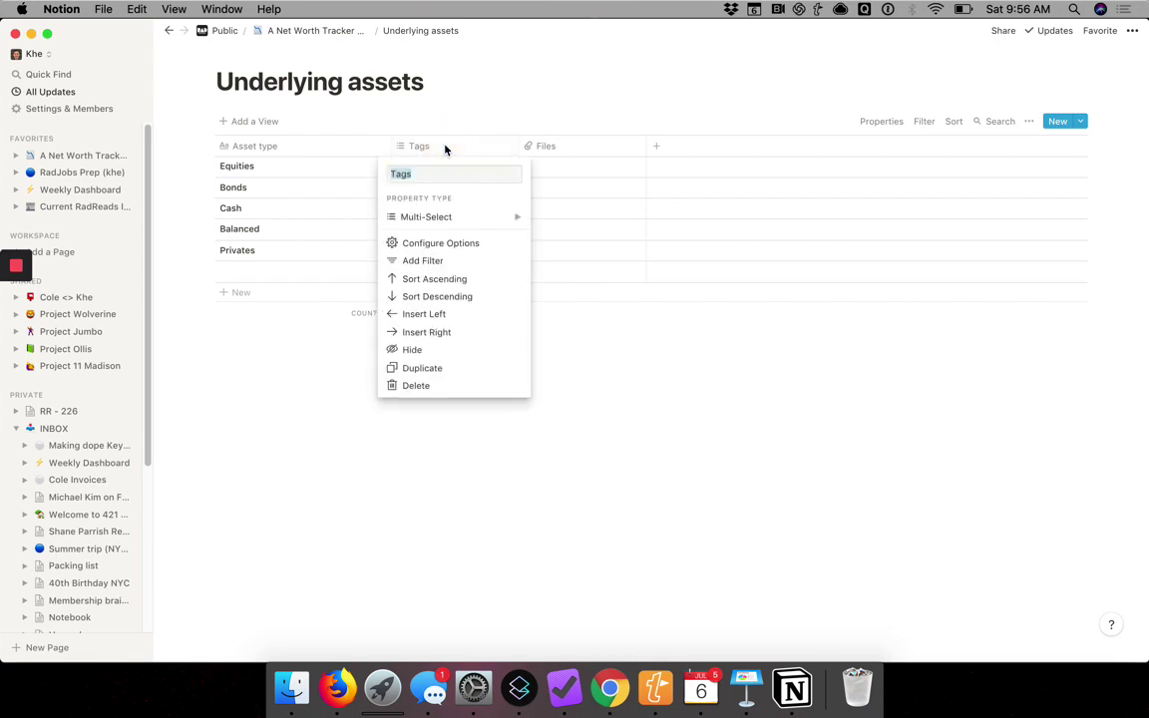
mouse_move(454, 219)
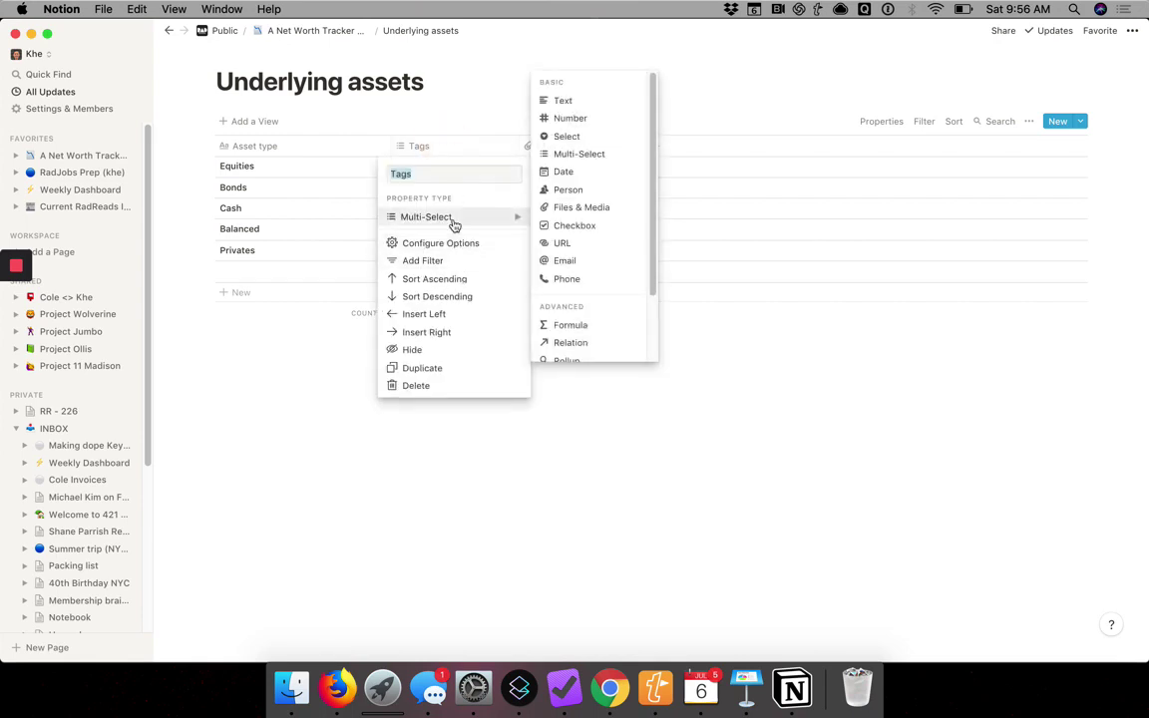
left_click(571, 119)
left_click(439, 151)
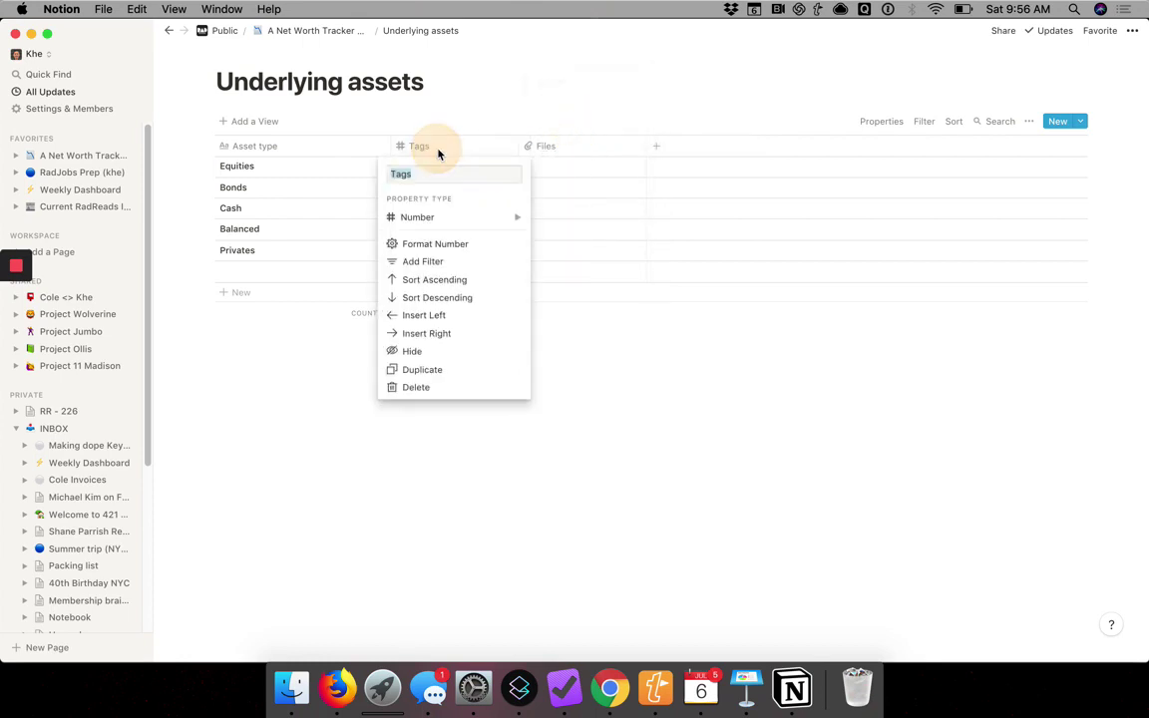
type("Expe")
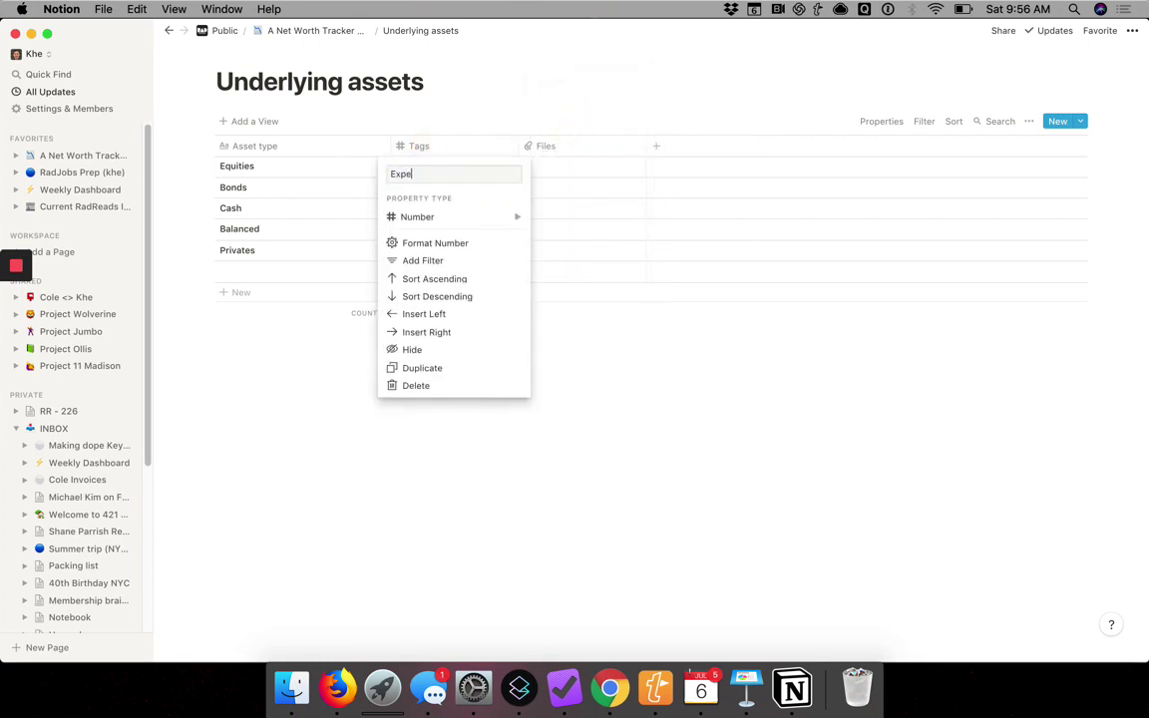
type("cted Rre")
key("BackSpace")
type("re")
key("BackSpace")
key("BackSpace")
type("eturn")
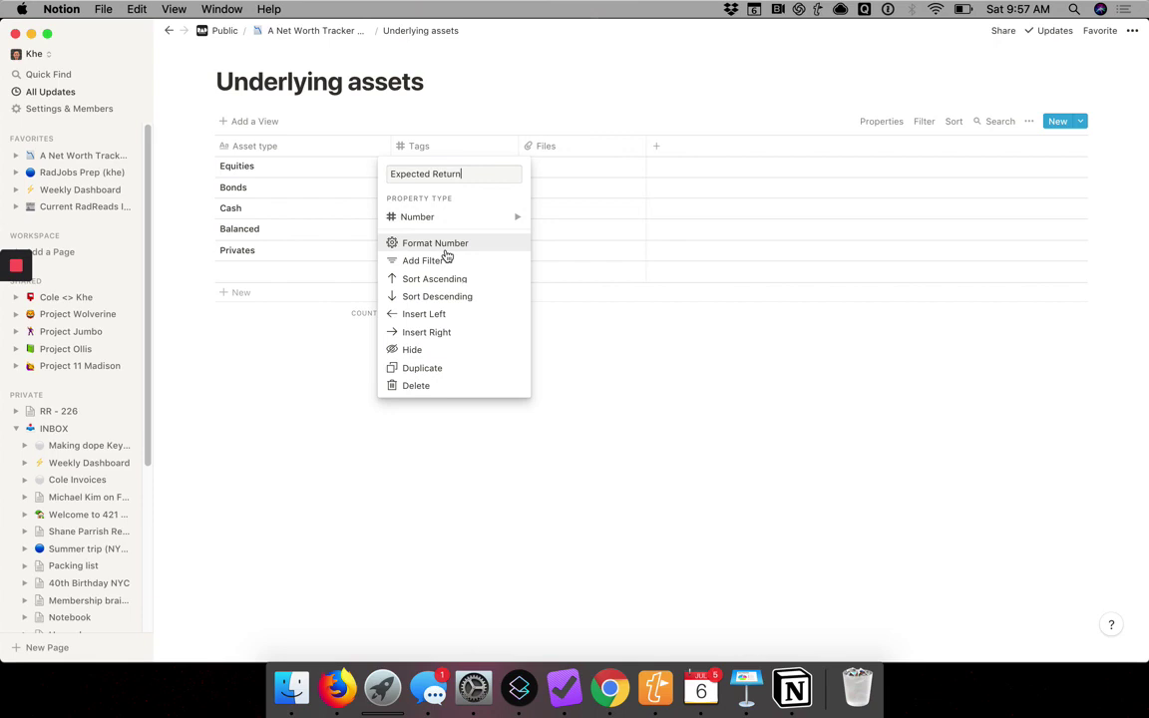
left_click(445, 249)
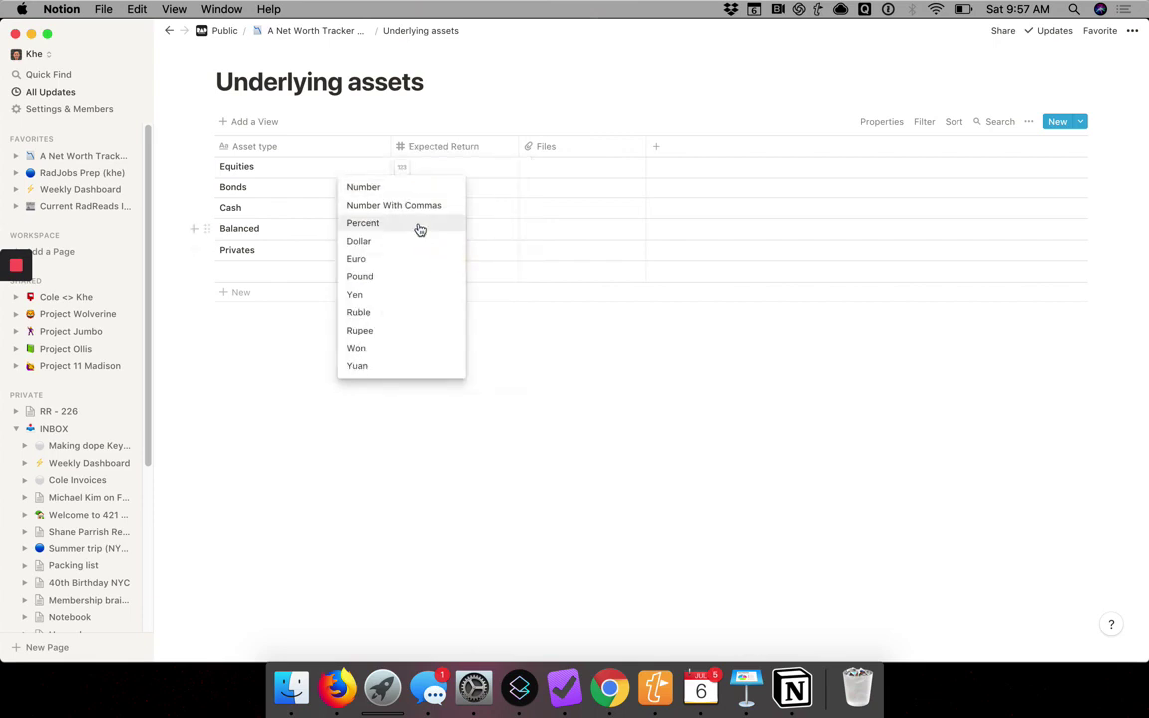
left_click(419, 227)
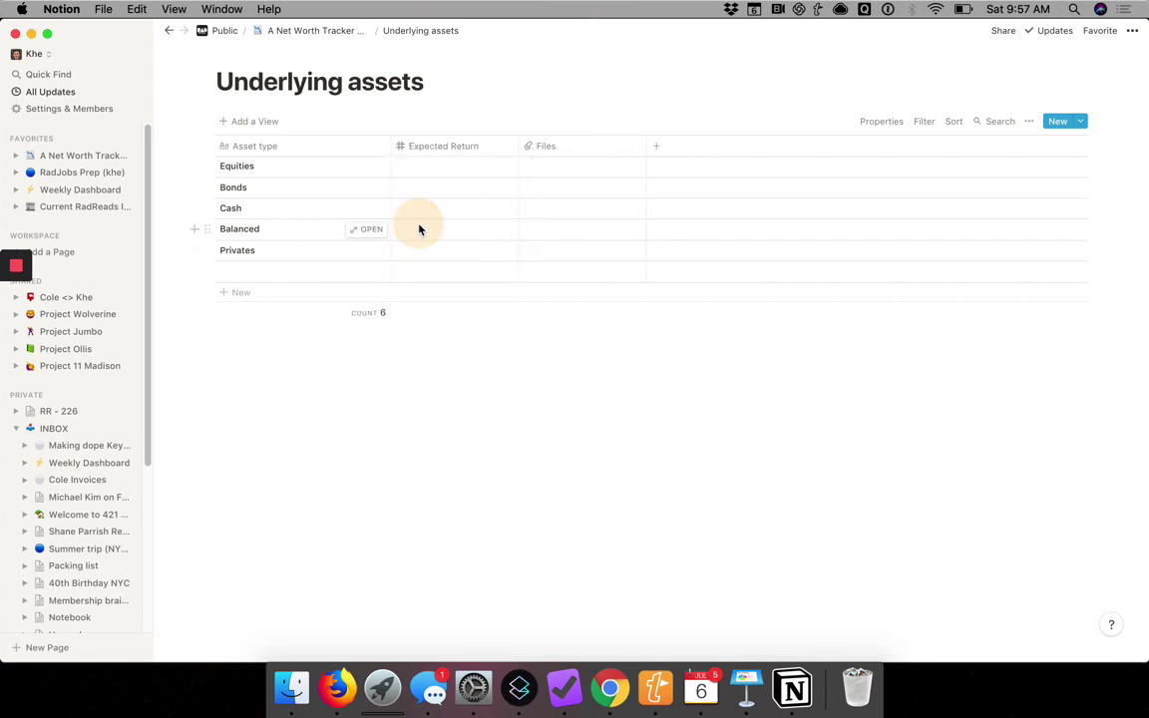
- Rename the Files column 'Max Drawdown', make it a Number property with Percent format
left_click(545, 148)
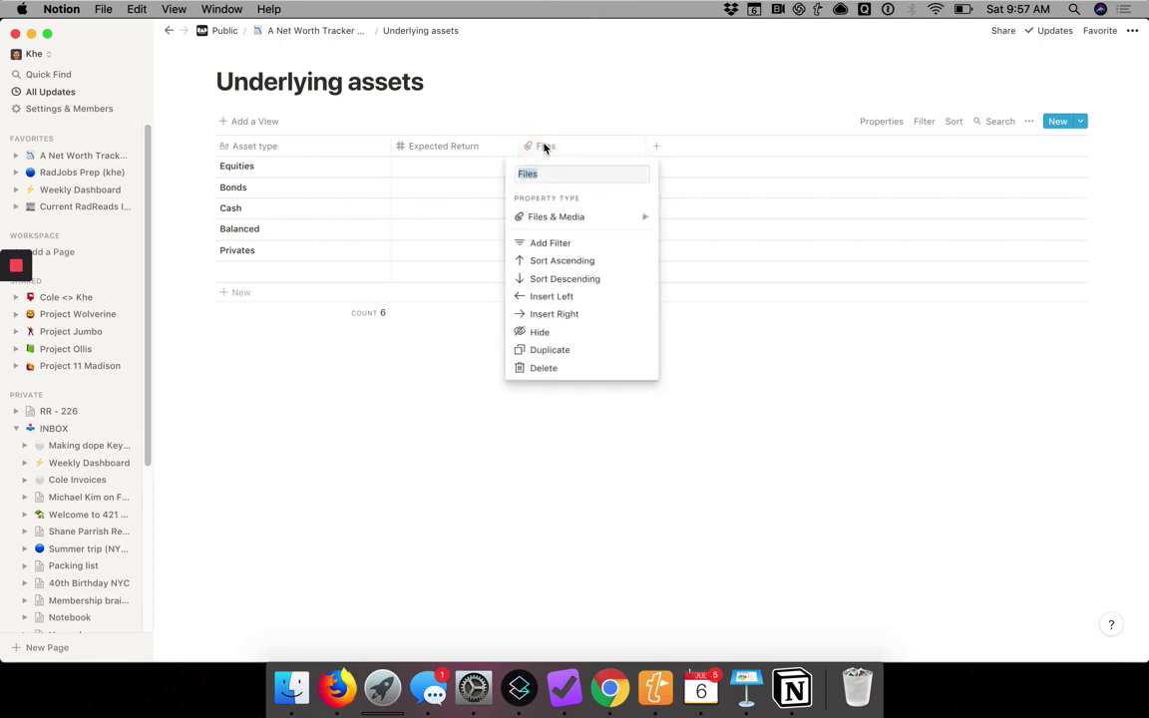
type("M")
key("BackSpace")
type("Max Drawdown")
left_click(586, 222)
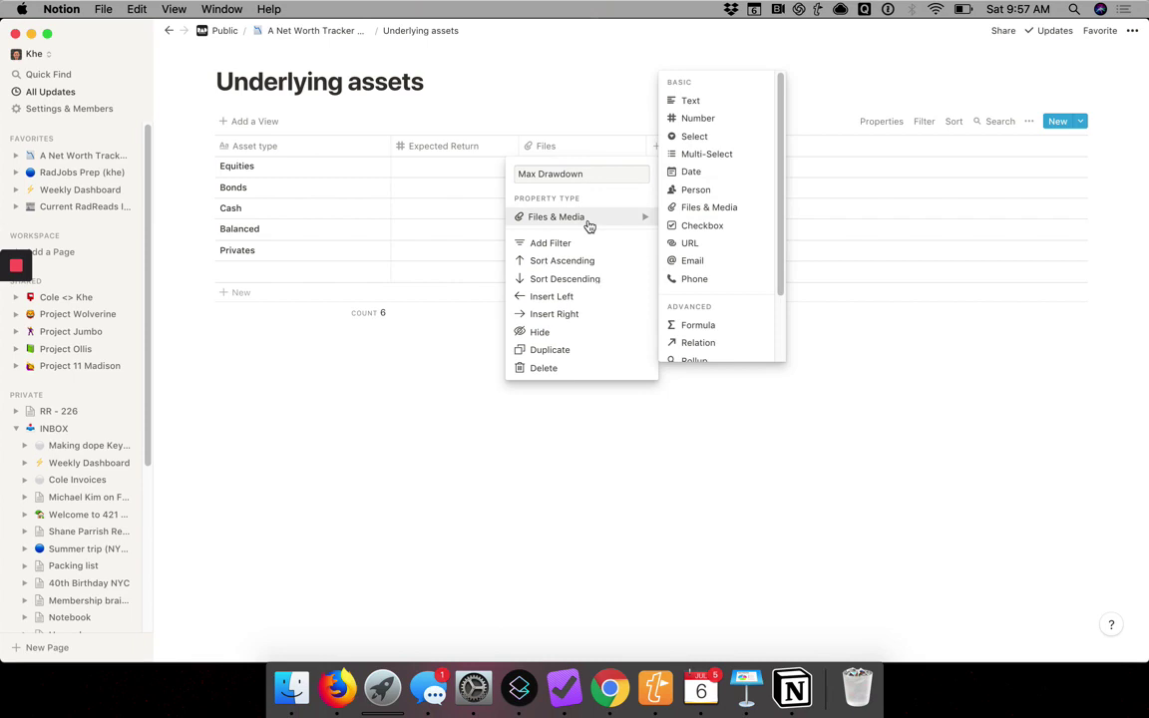
left_click(724, 120)
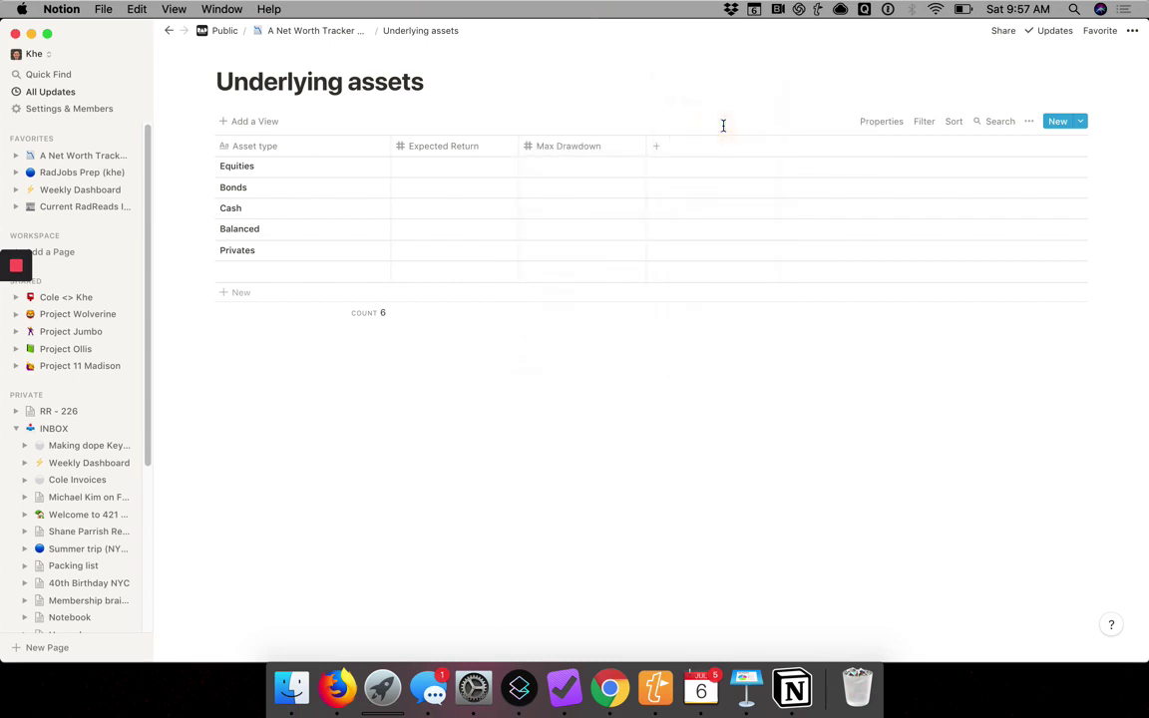
left_click(578, 147)
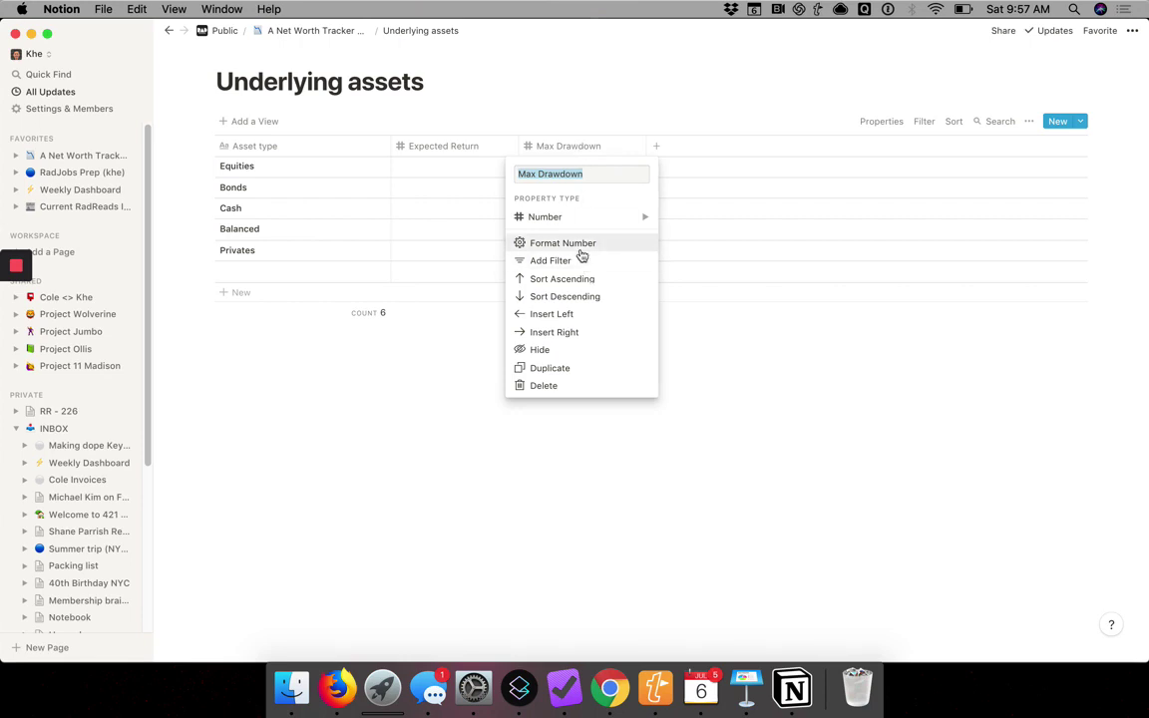
left_click(580, 251)
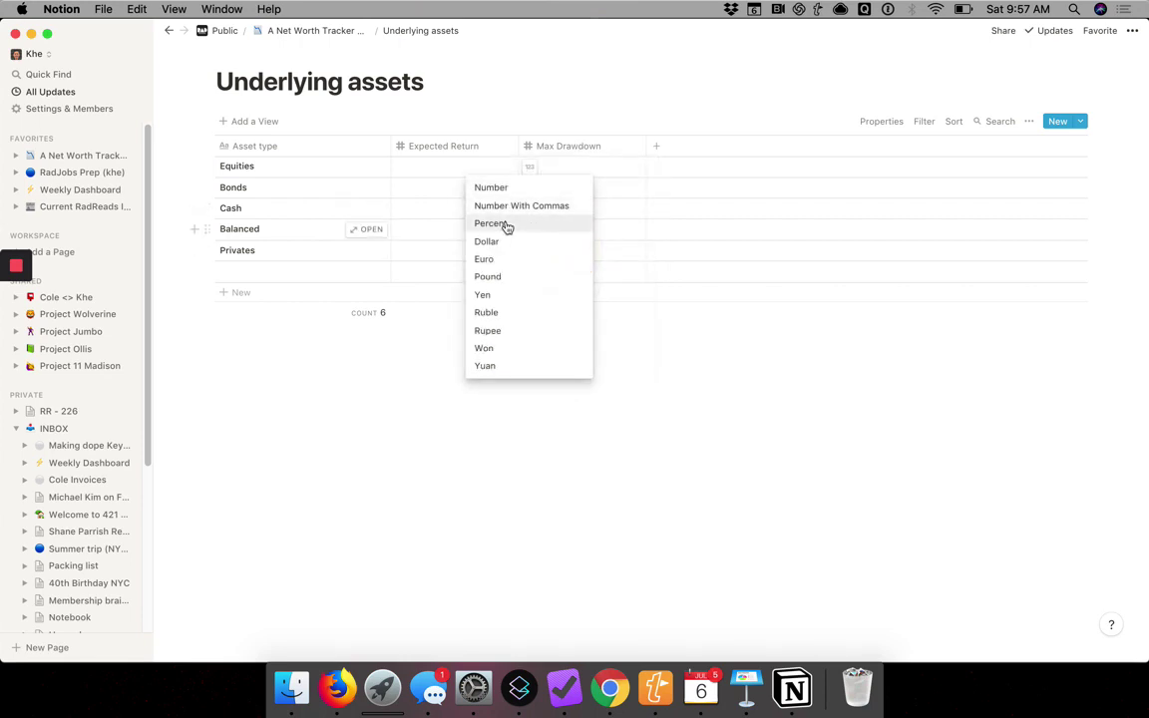
left_click(506, 226)
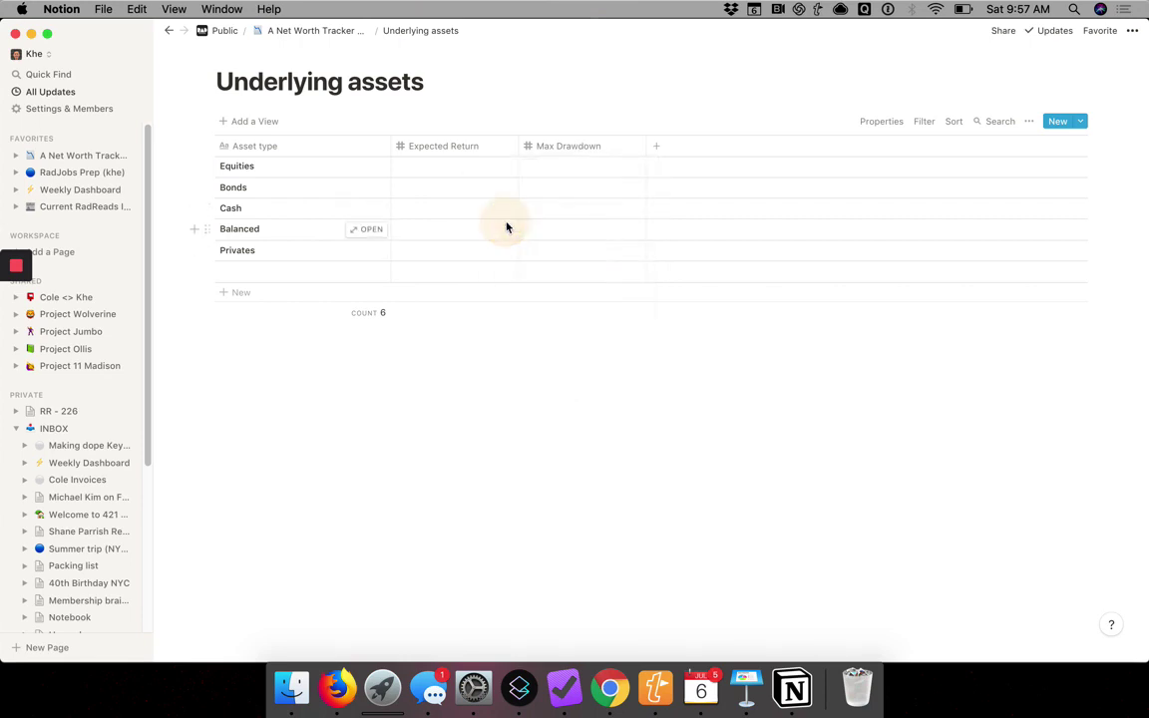
- Enter Equities at 6% and -40%, and Bonds at 2.5% and -8%
left_click(458, 168)
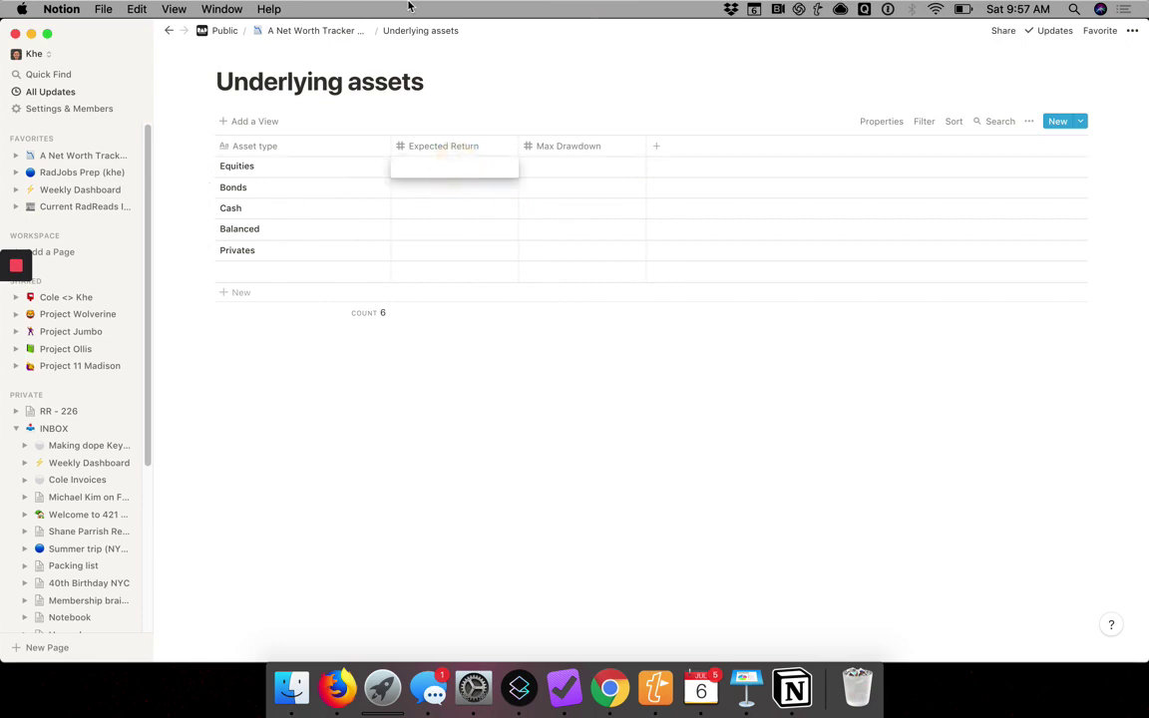
type("6")
key("Tab")
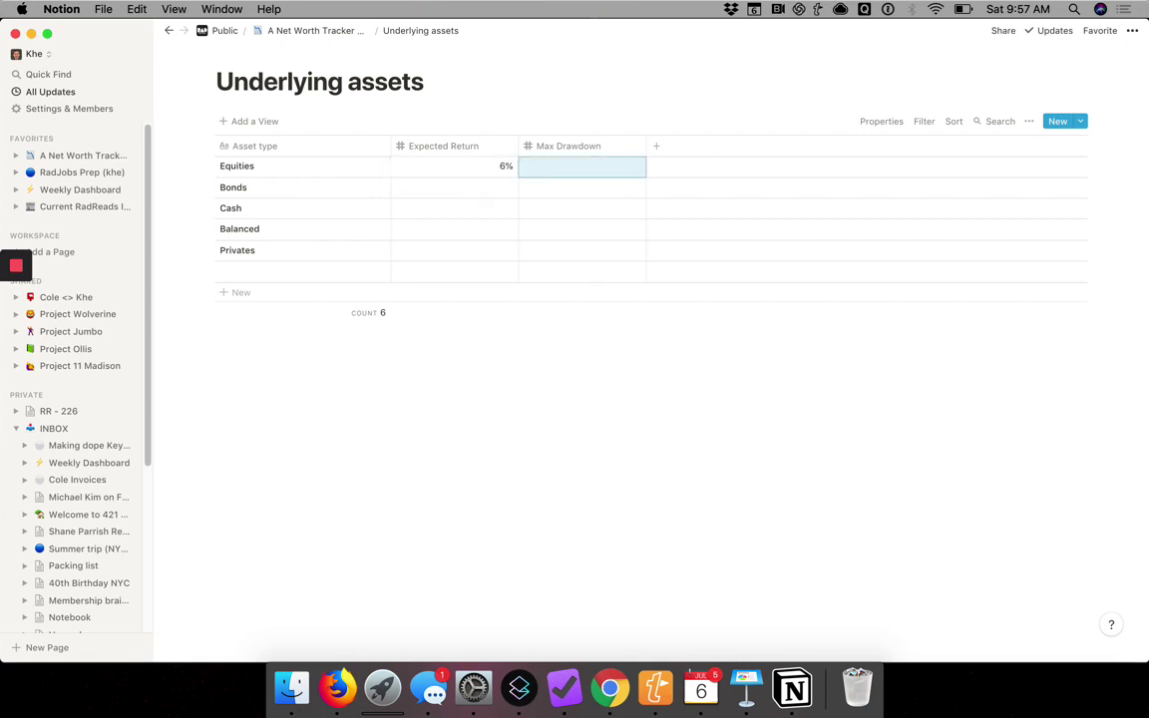
type("-")
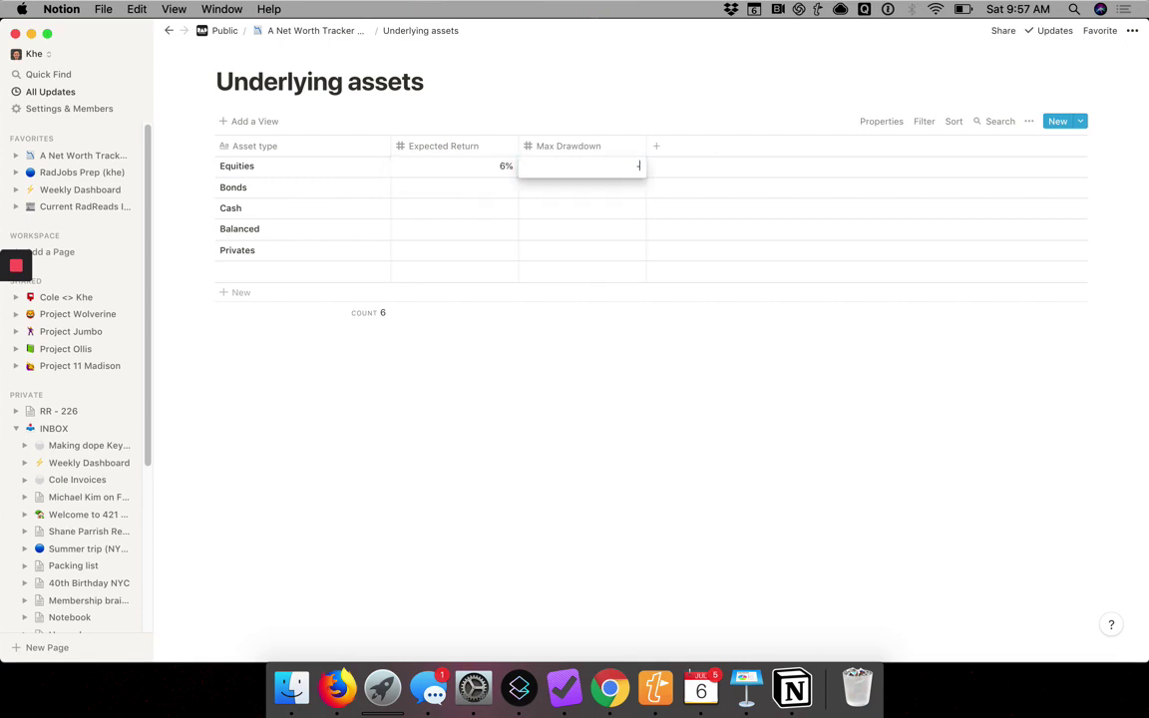
type("40%")
key("Return")
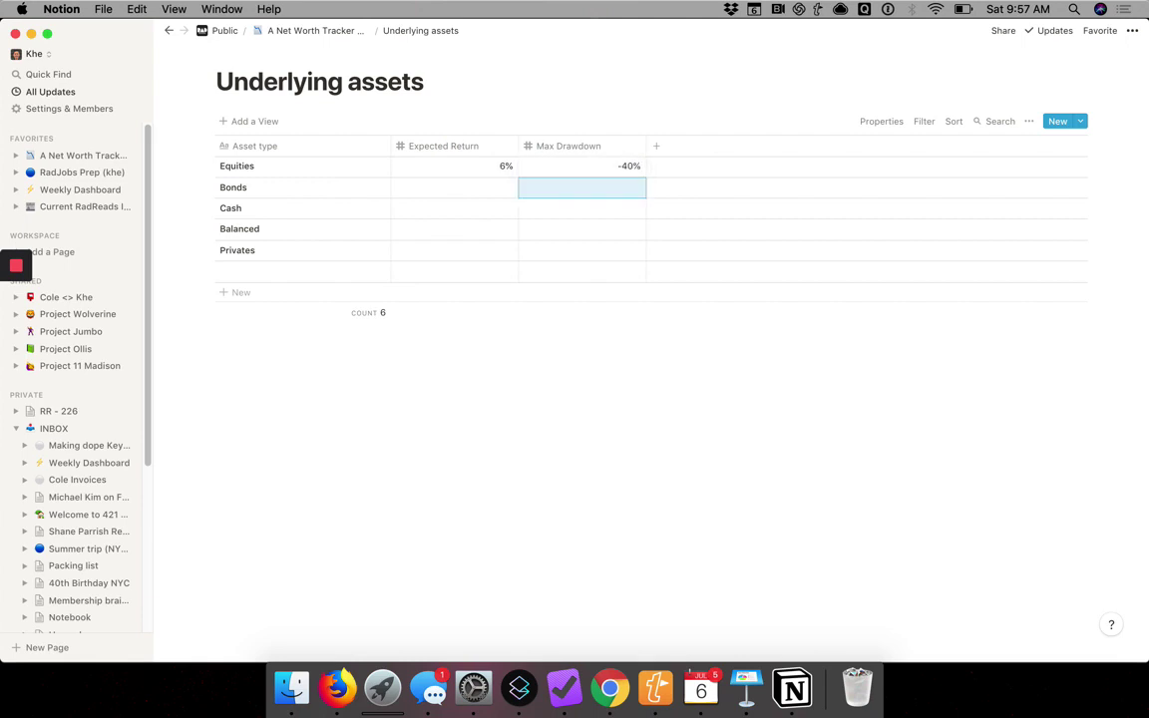
left_click(455, 198)
type("2.5%")
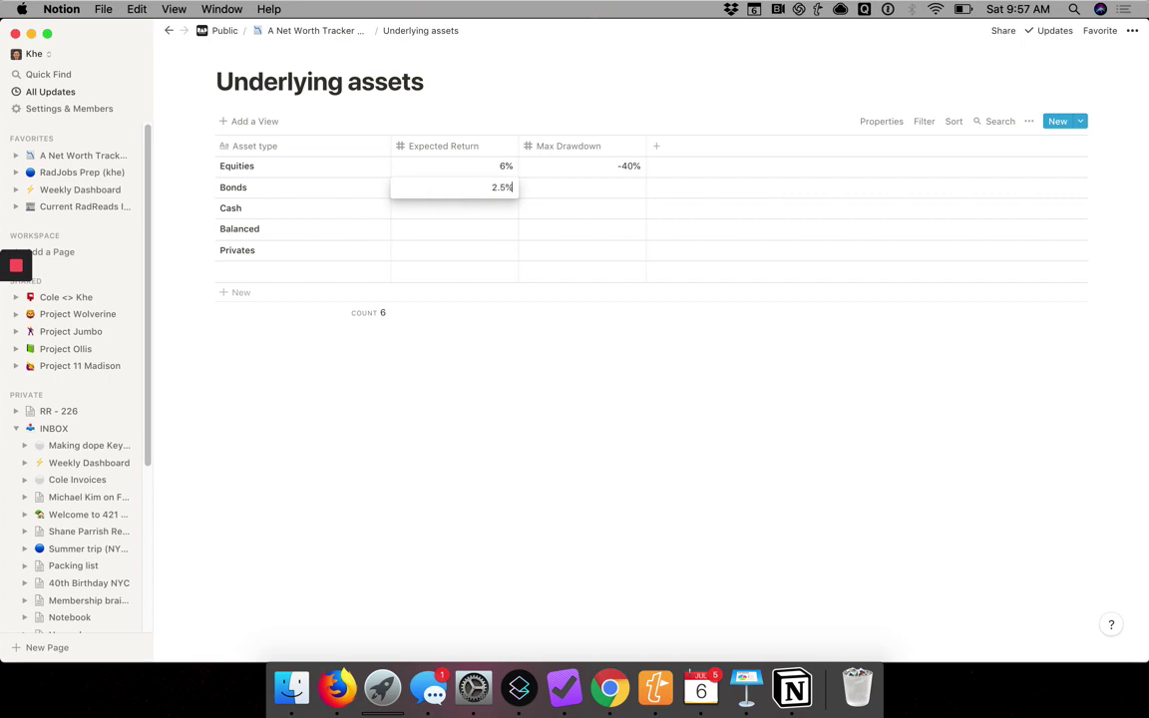
key("Tab")
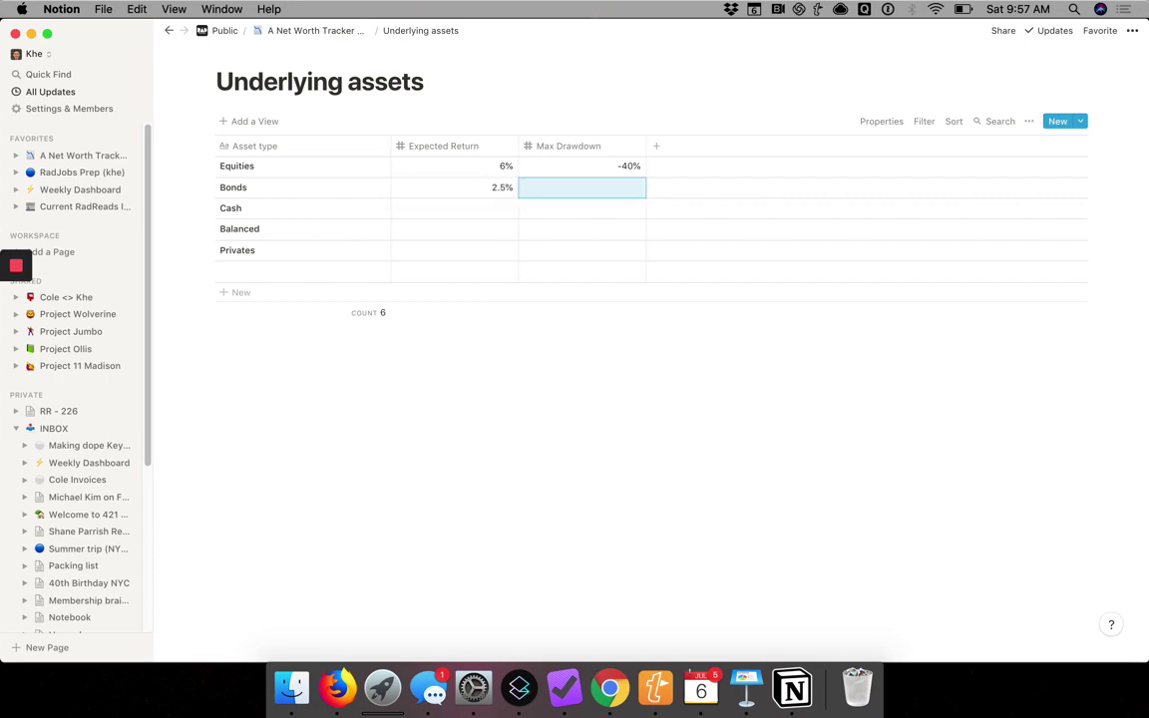
type("-8")
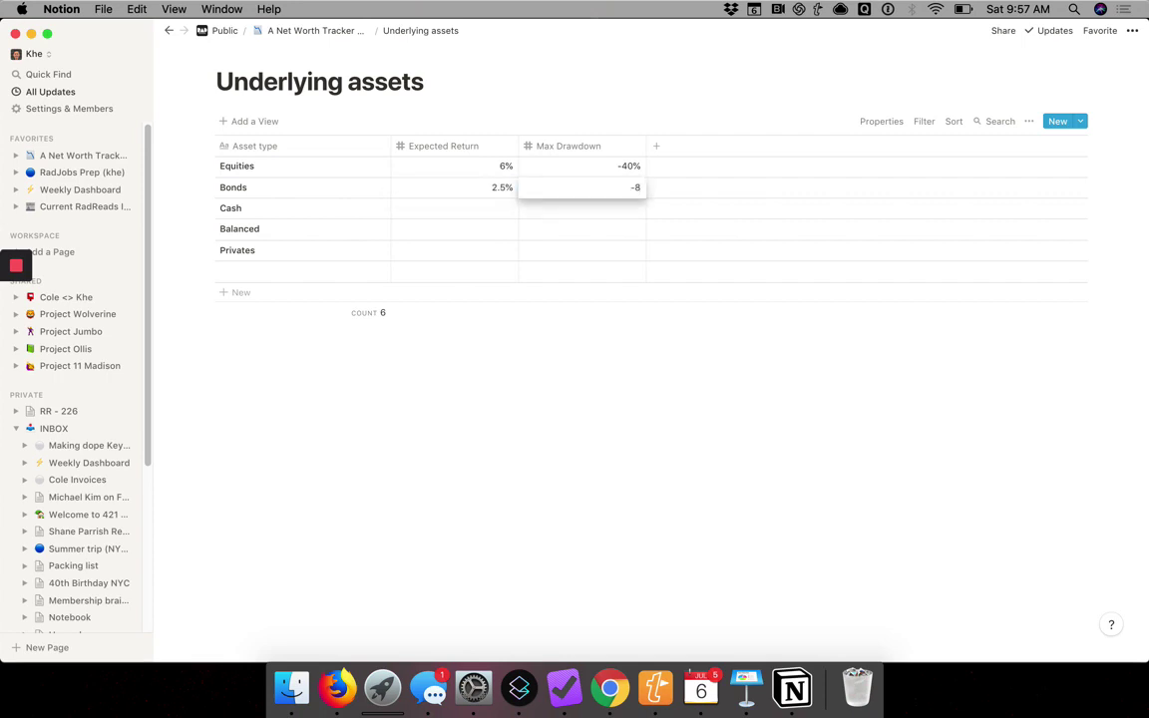
type("%")
key("Return")
- Enter Cash at 1% expected return and 0% max drawdown
left_click(455, 212)
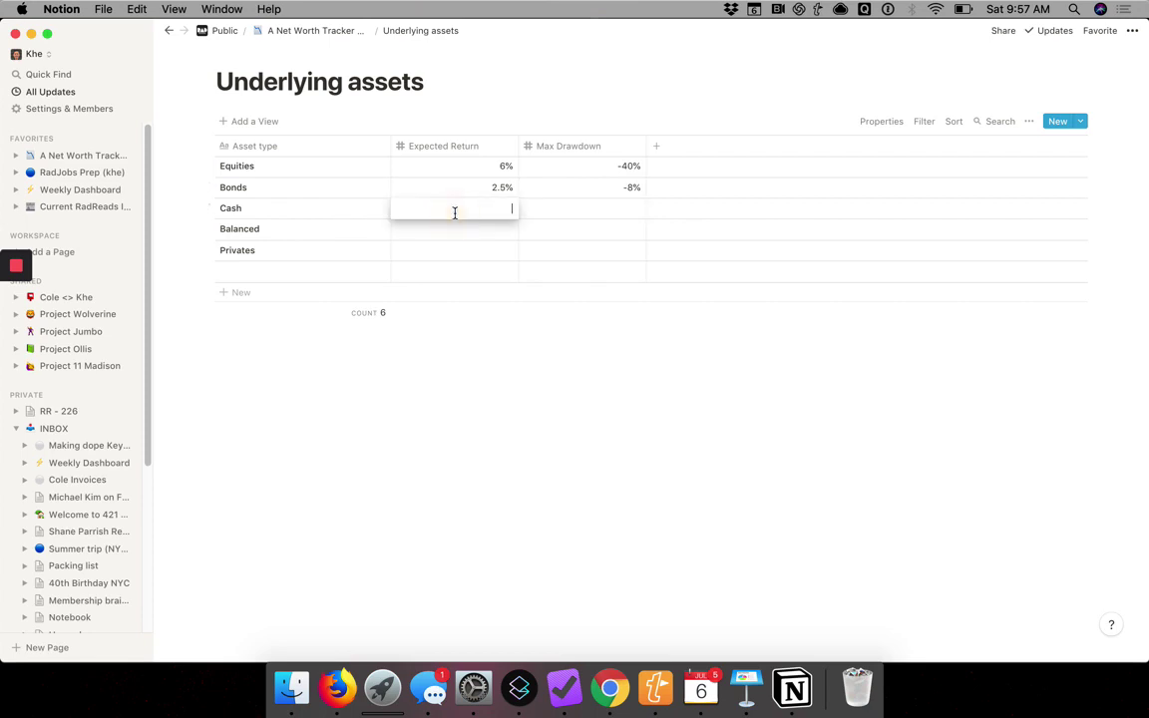
type("1%")
key("Tab")
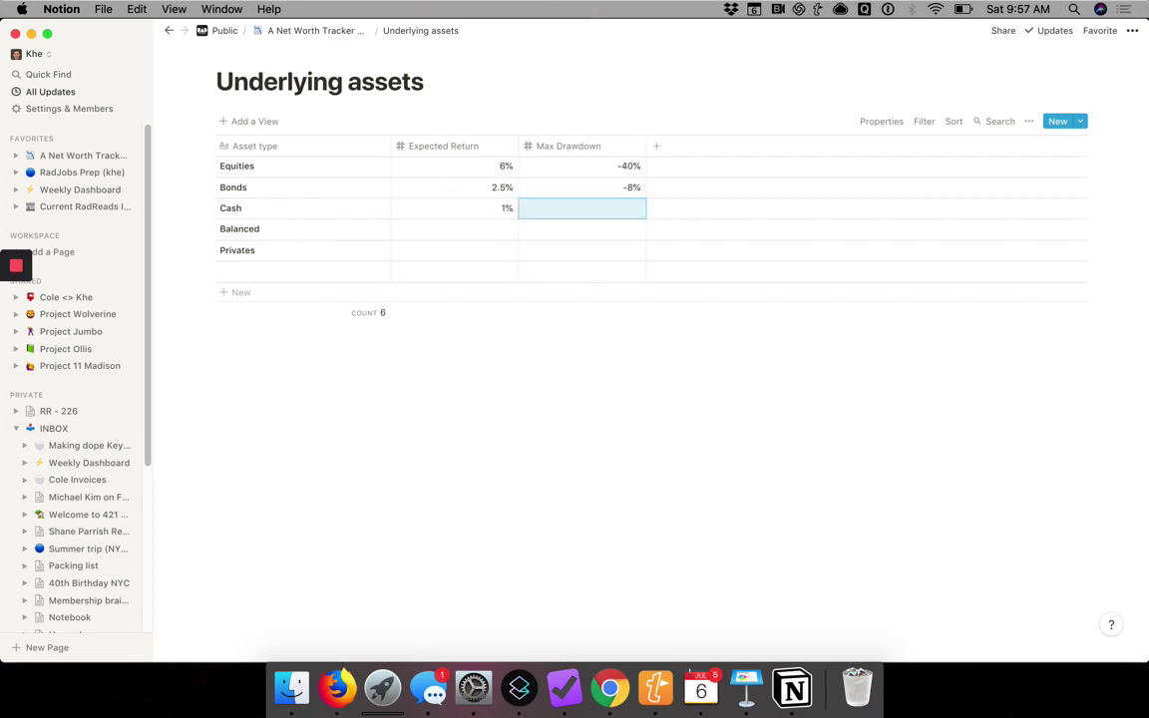
type("0")
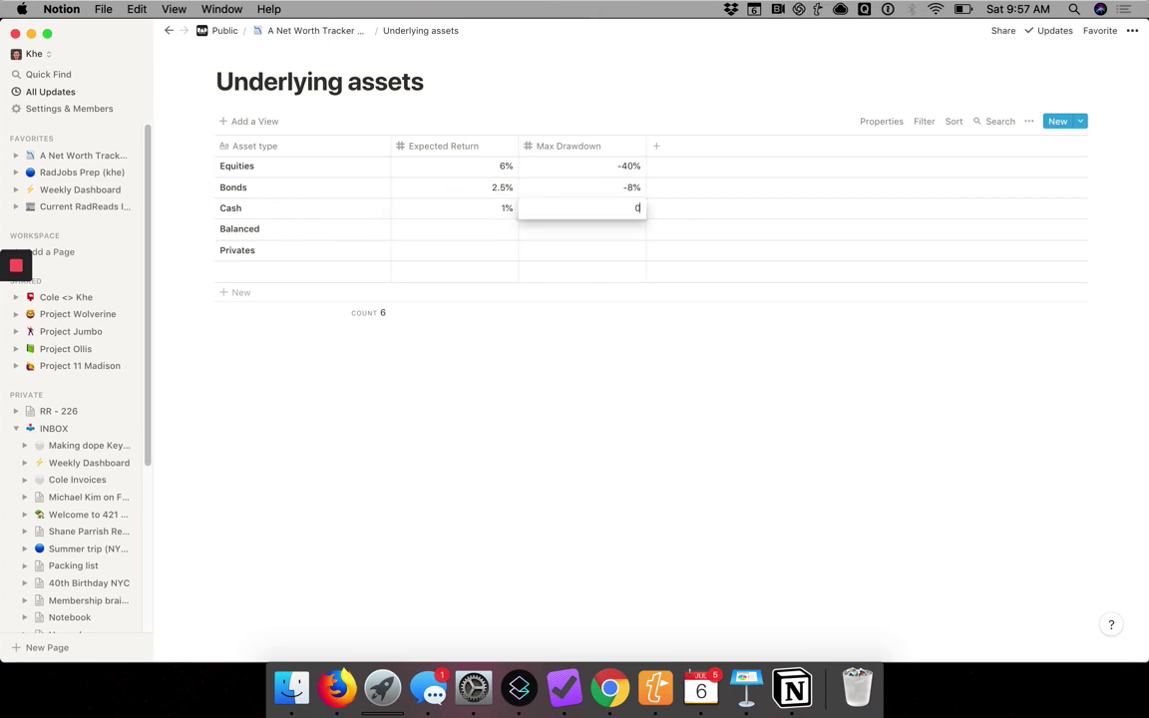
type("%")
key("Return")
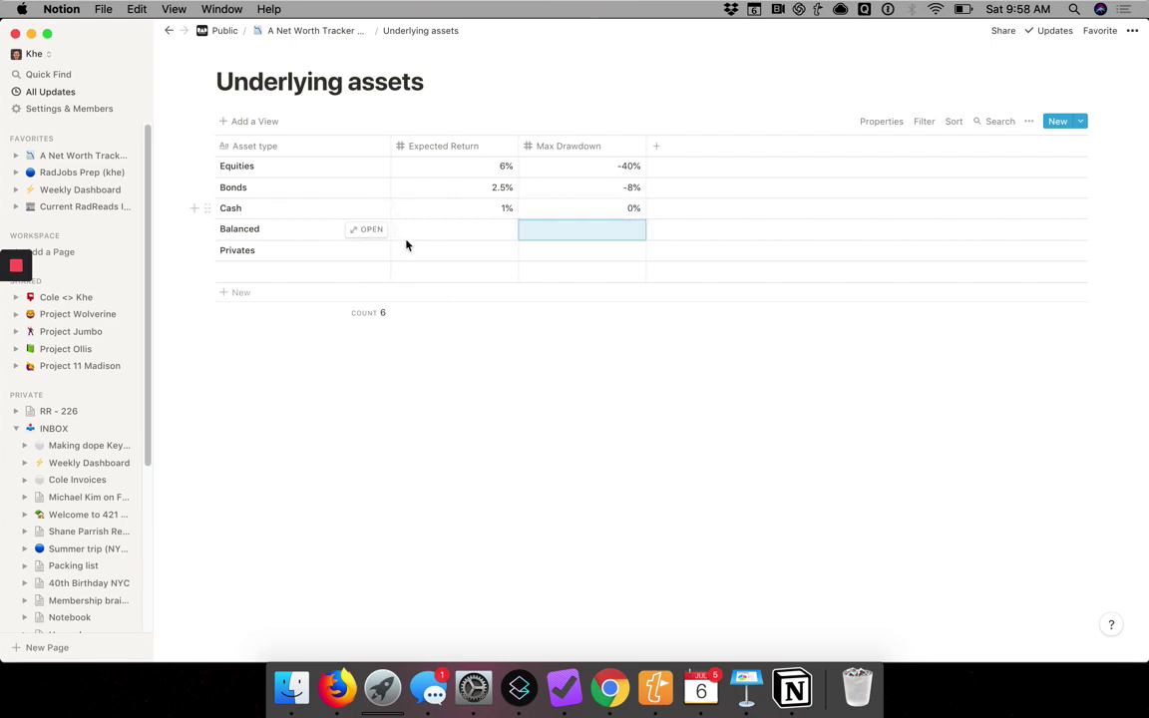
- Enter Balanced at 3.5% expected return and -24% max drawdown
left_click(461, 232)
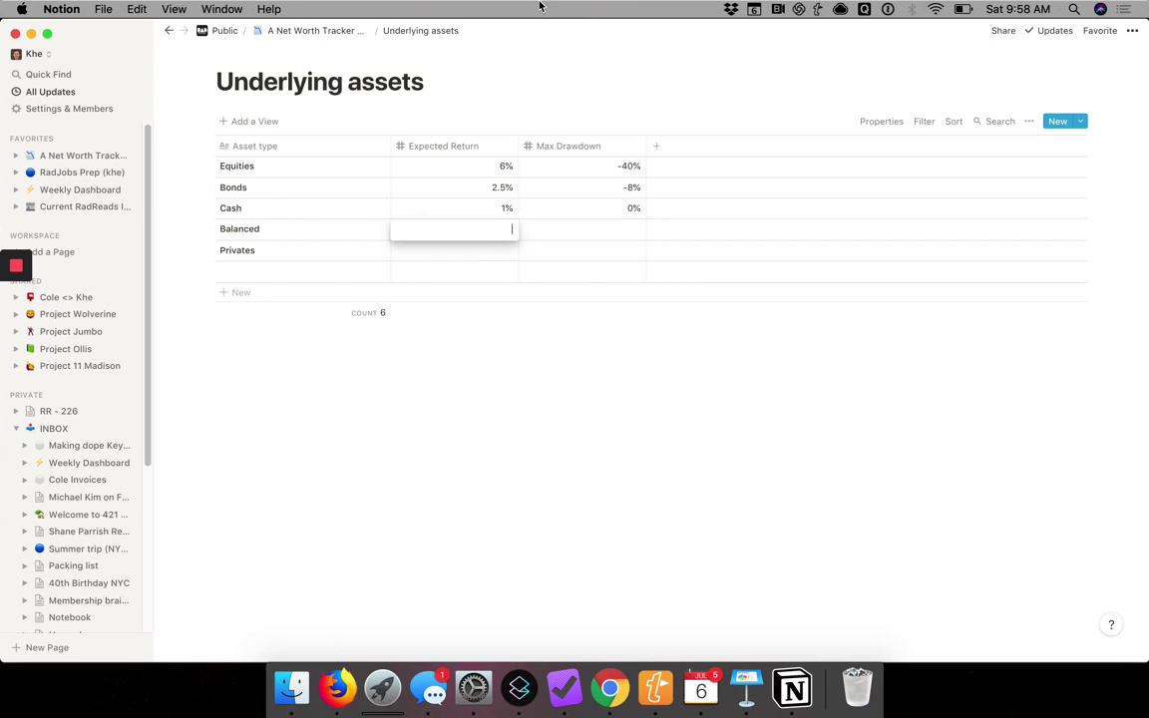
type("3.5")
key("Tab")
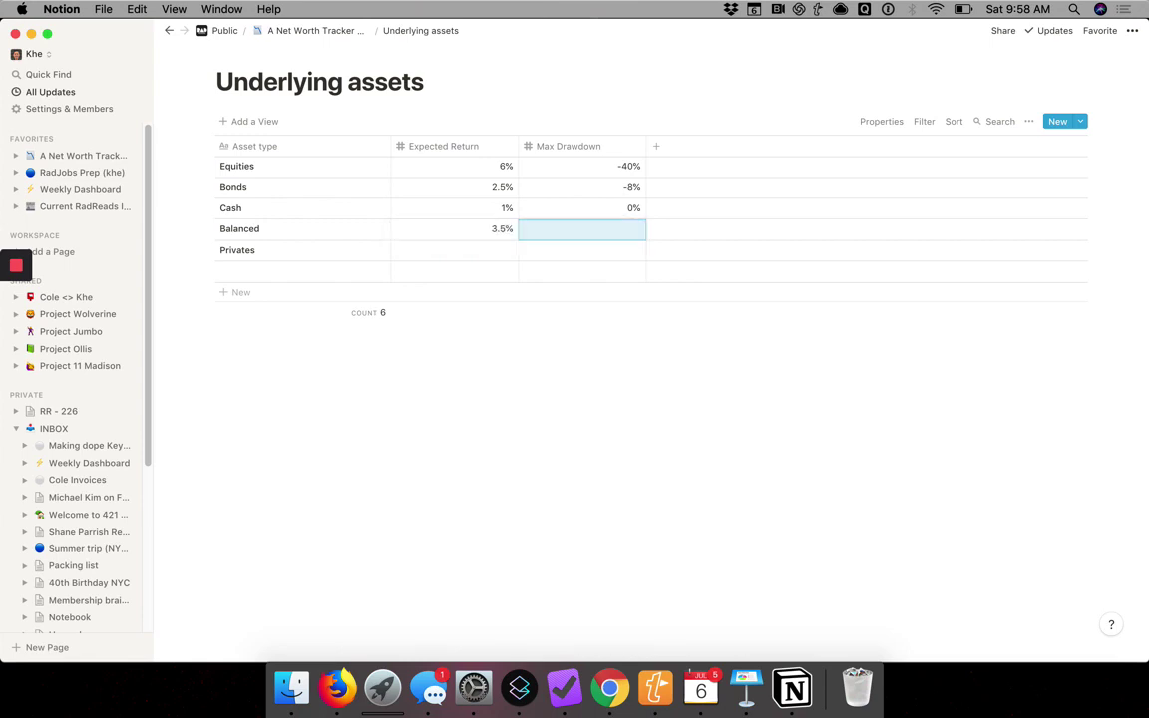
type("-")
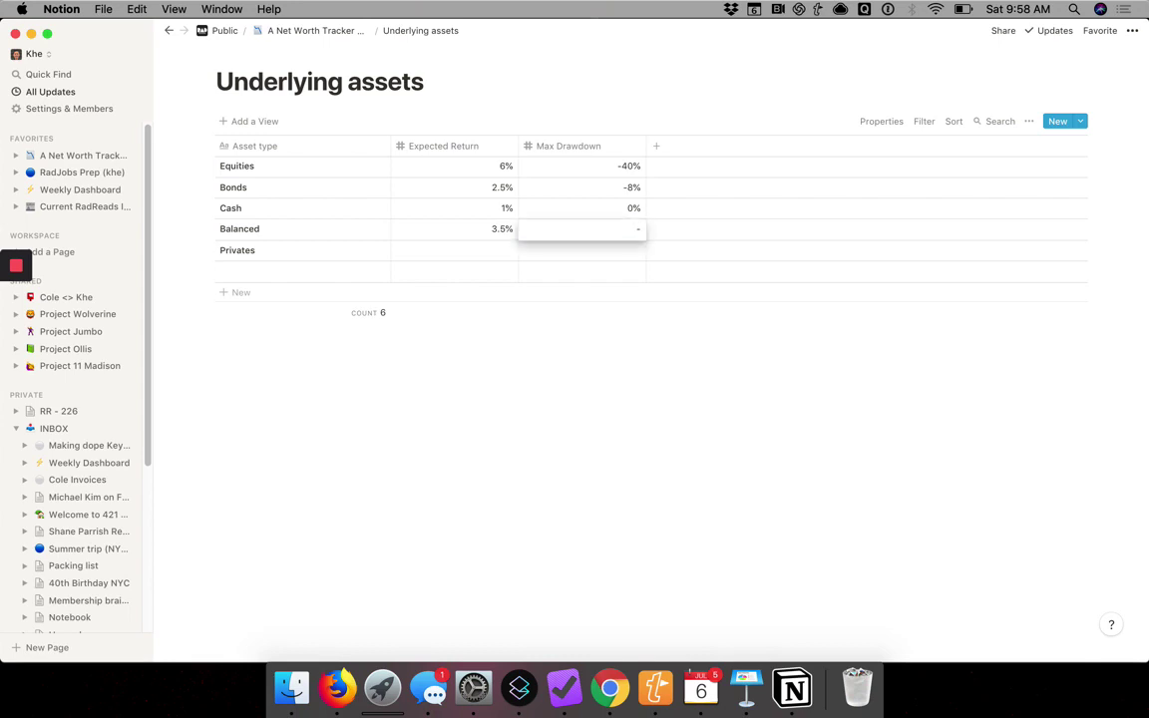
type("24")
key("Return")
- Enter Privates' 15% expected return and type -70% for its max drawdown
key("Down")
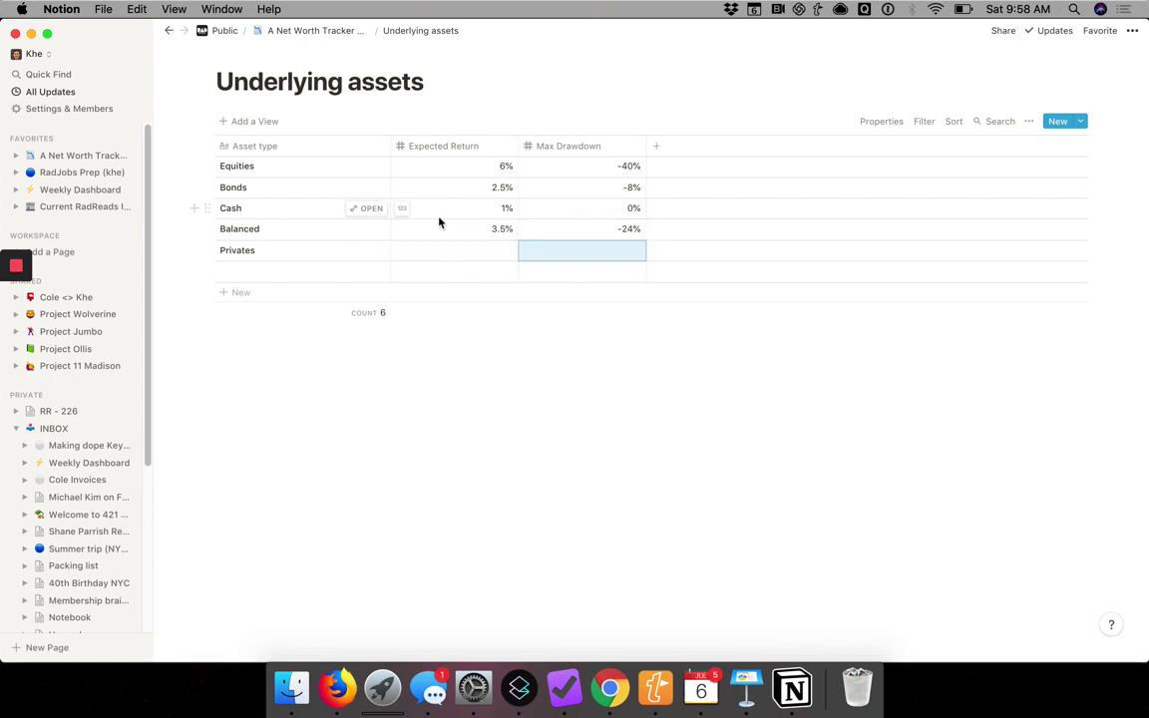
left_click(486, 256)
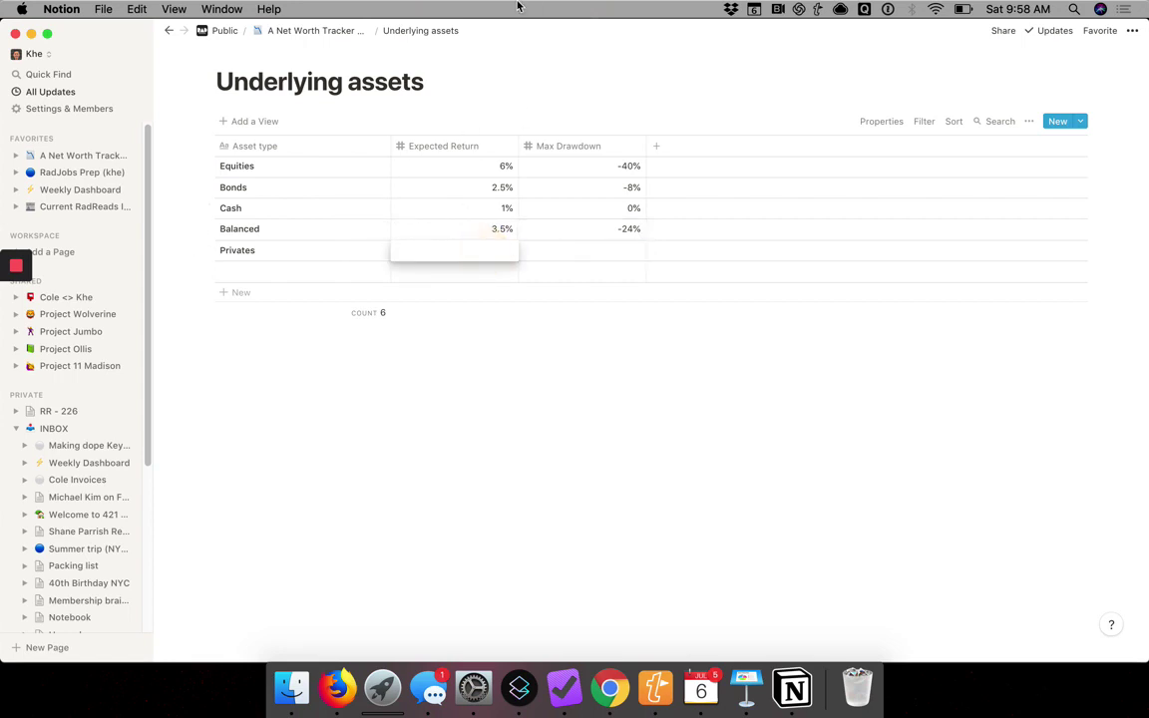
type("15%")
key("Tab")
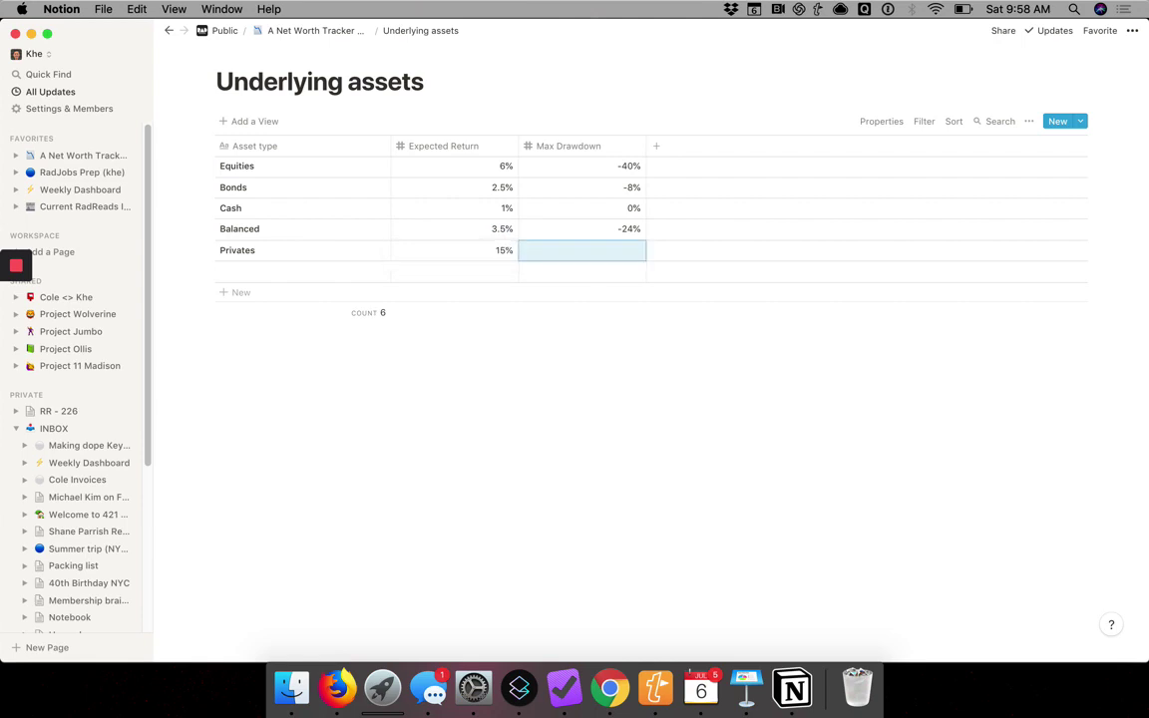
type("-")
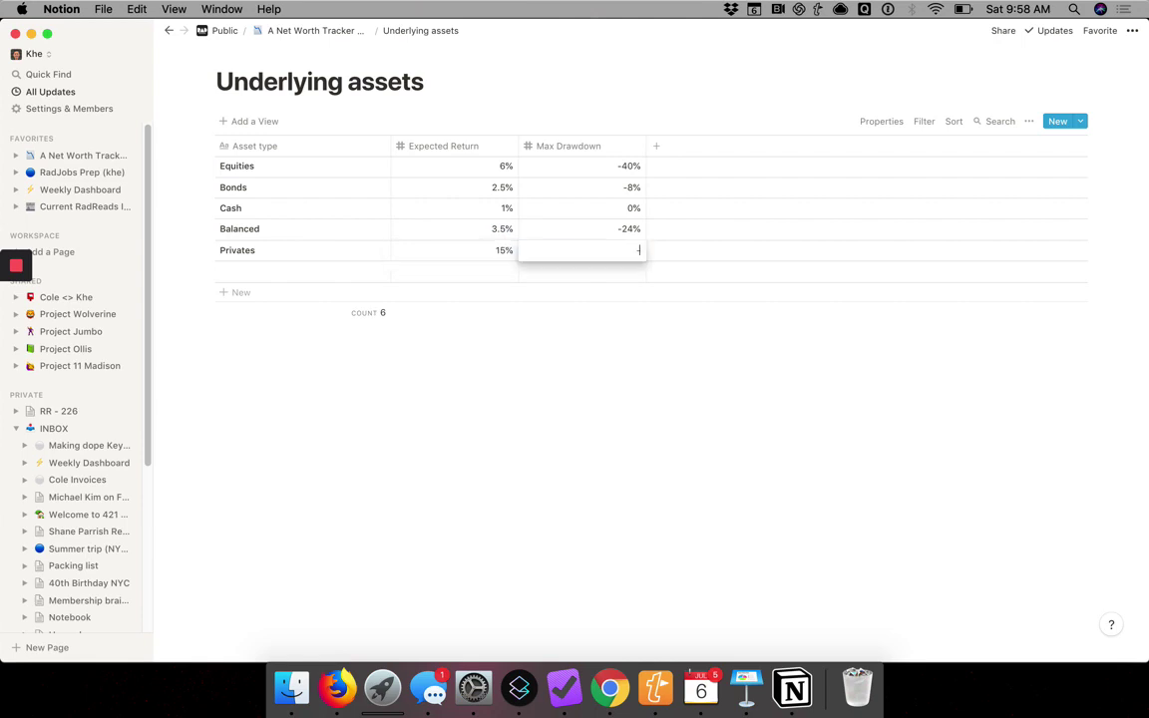
type("70%")
- Commit -70% as the Privates max drawdown
key("Return")
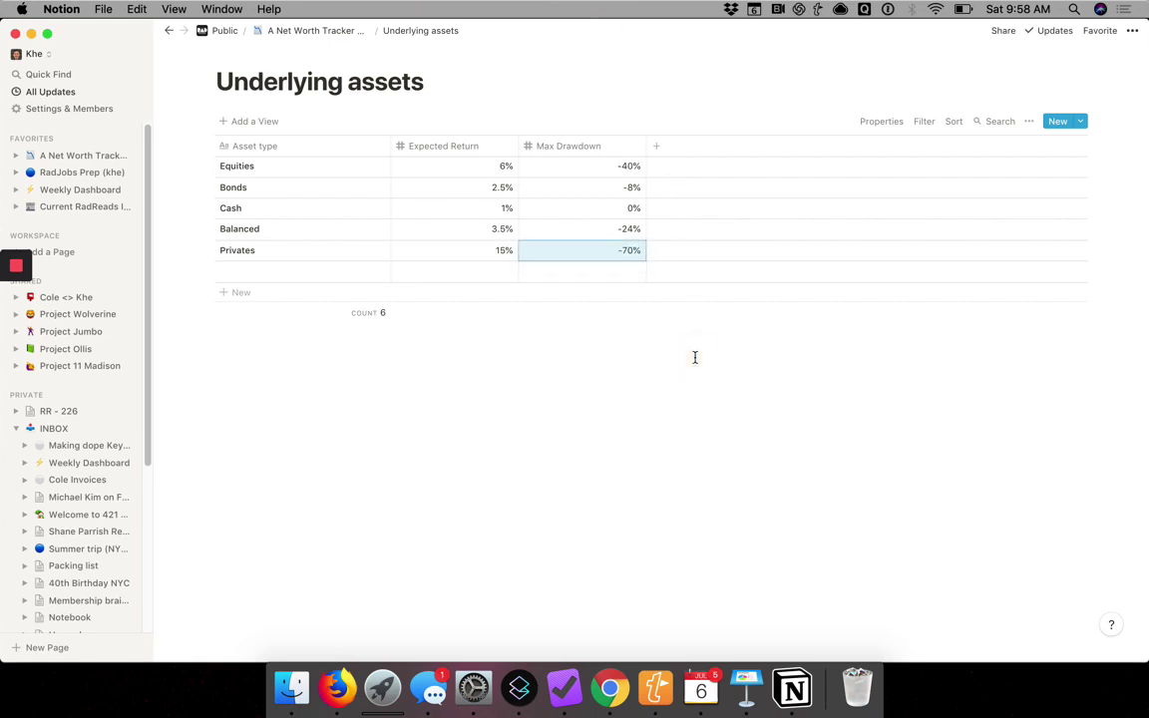